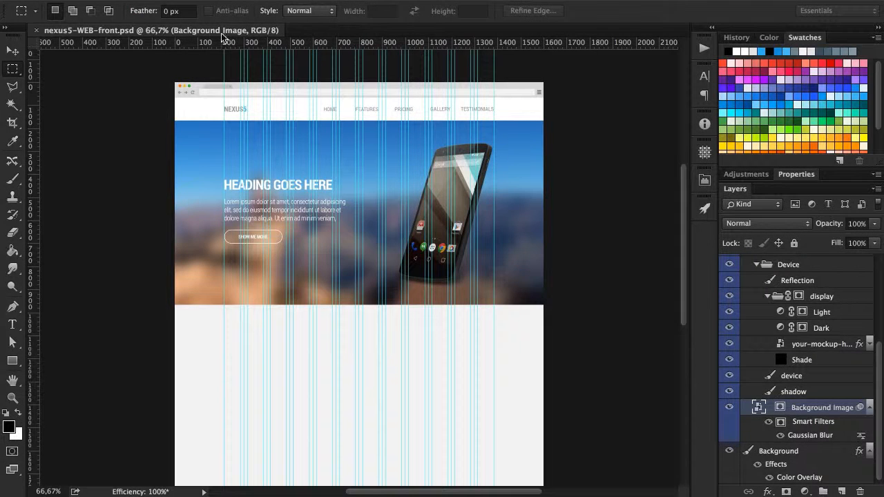
# Collapse the // HERO group and add the text "Features section heading" below the hero image, on a new layer above Background.
pyautogui.scroll(5, 819, 303)
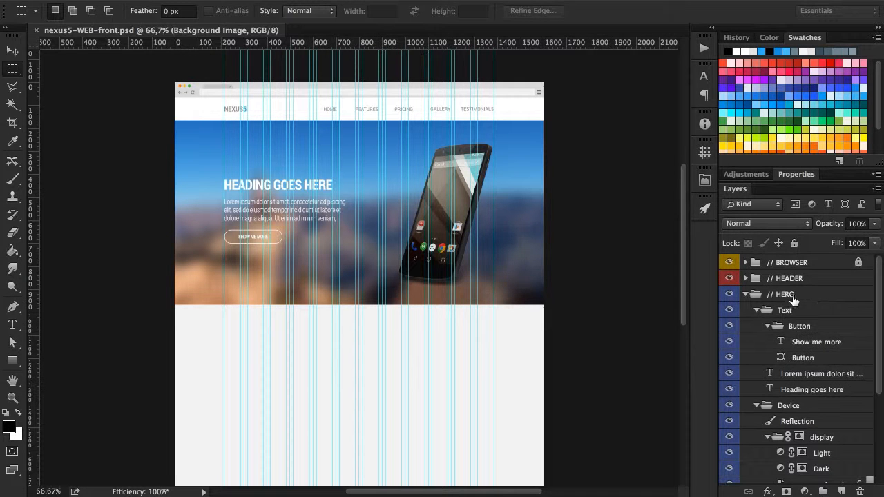
pyautogui.click(746, 295)
pyautogui.click(788, 310)
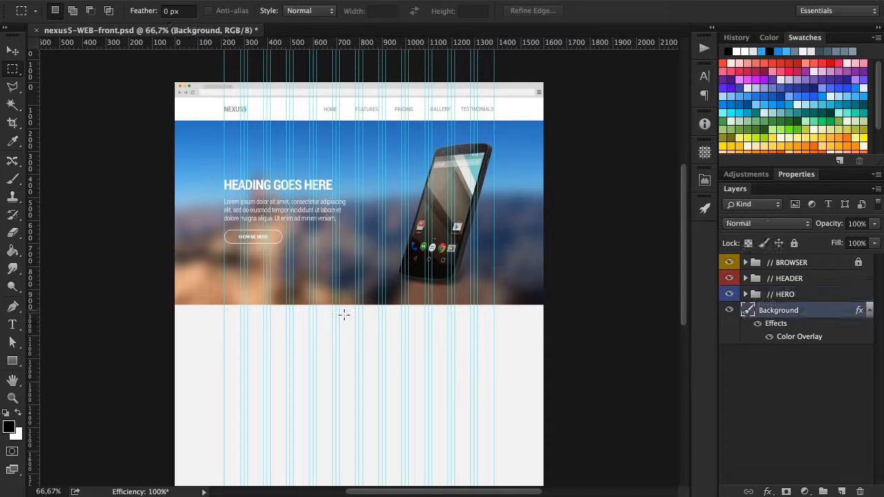
pyautogui.scroll(-3, 239, 315)
pyautogui.press('t')
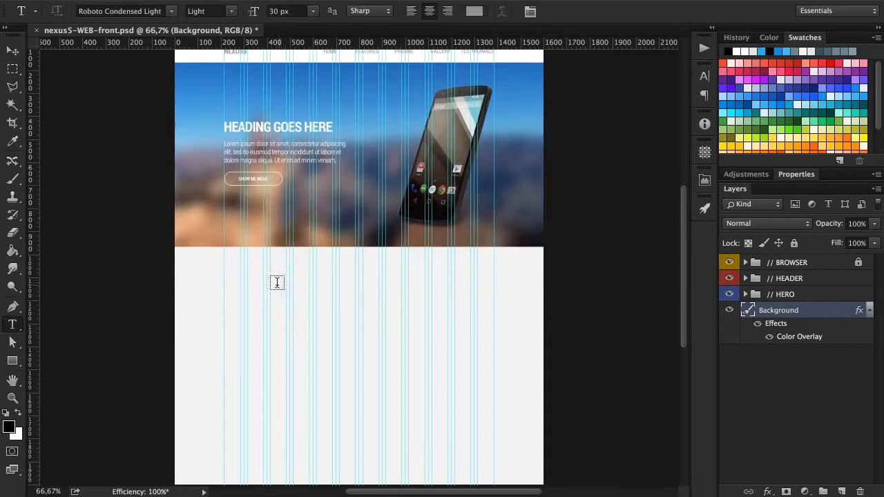
pyautogui.click(278, 285)
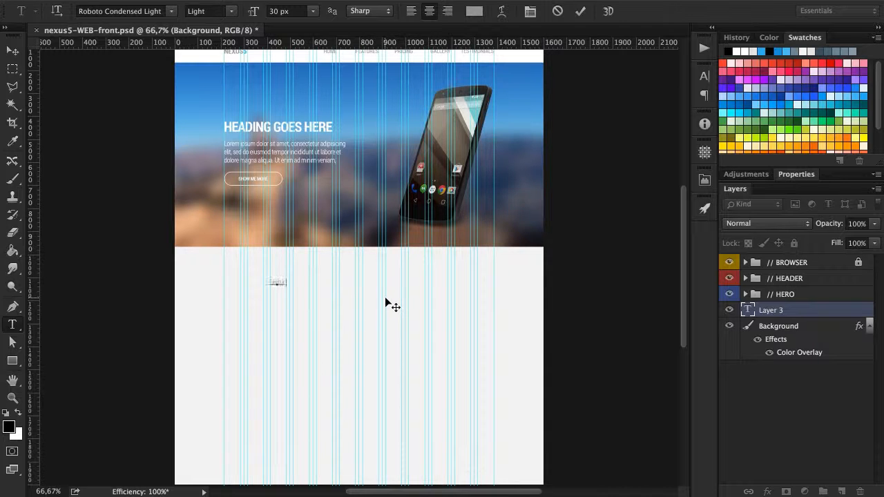
pyautogui.write('Features section heading')
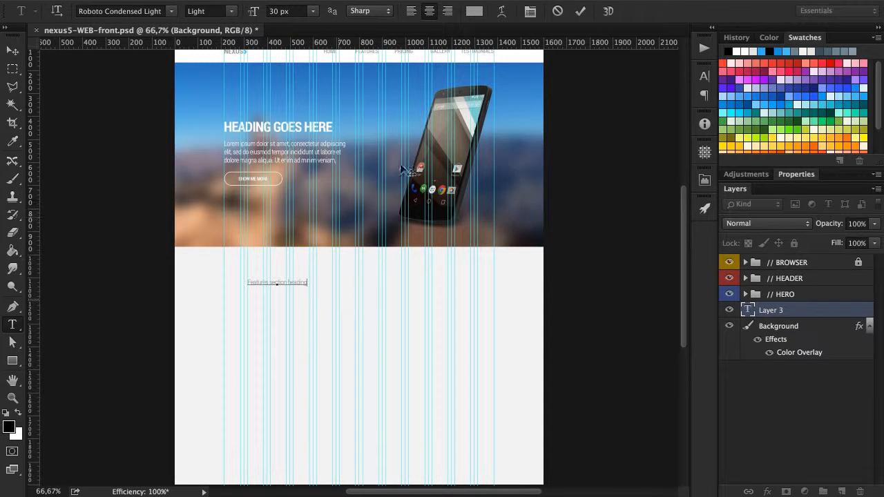
pyautogui.click(580, 11)
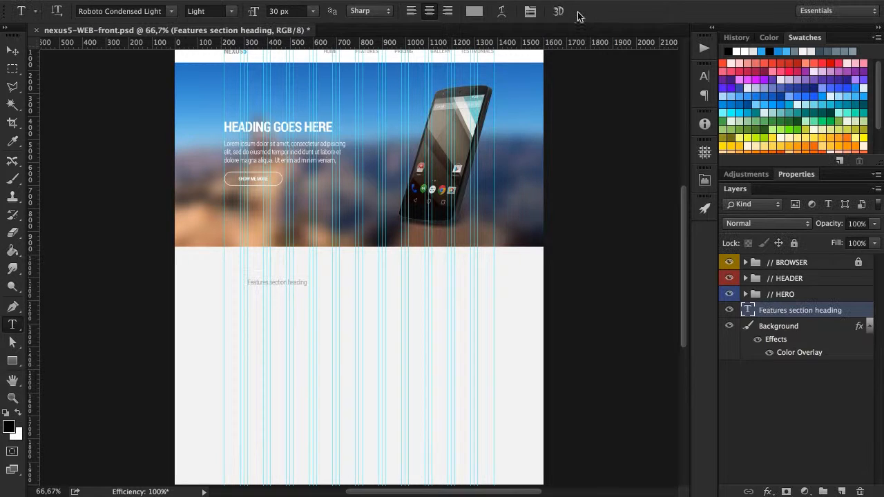
# Set the features heading's font style to Regular and turn on All Caps.
pyautogui.click(705, 76)
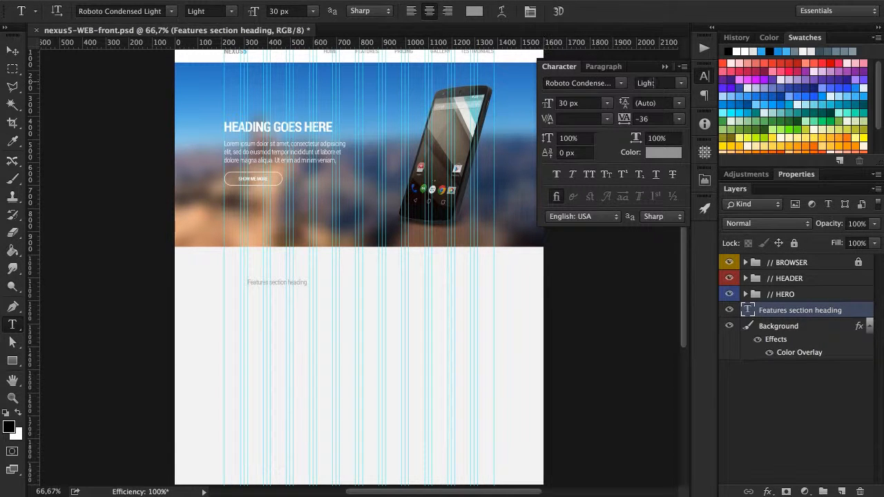
pyautogui.click(679, 82)
pyautogui.click(661, 107)
pyautogui.click(592, 175)
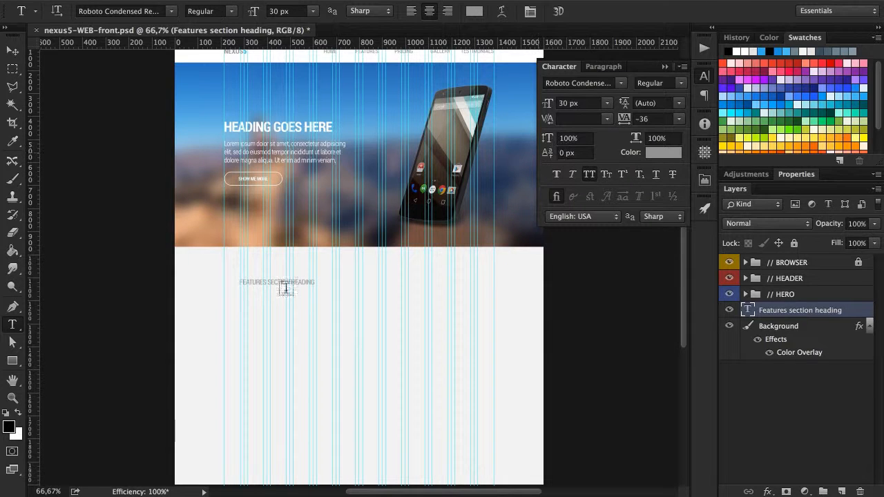
# Look up the hex colour code of the blue "5" in the NEXUS5 logo.
pyautogui.scroll(2, 263, 111)
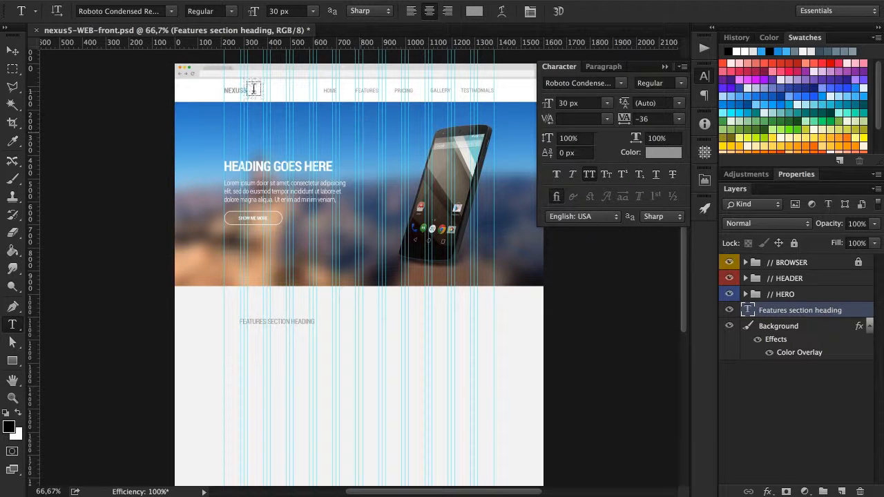
pyautogui.click(247, 90)
pyautogui.click(664, 153)
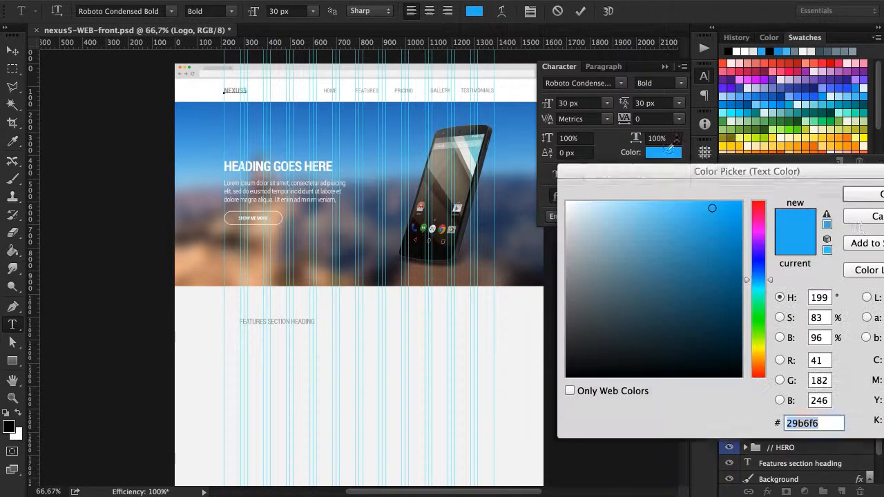
pyautogui.click(867, 195)
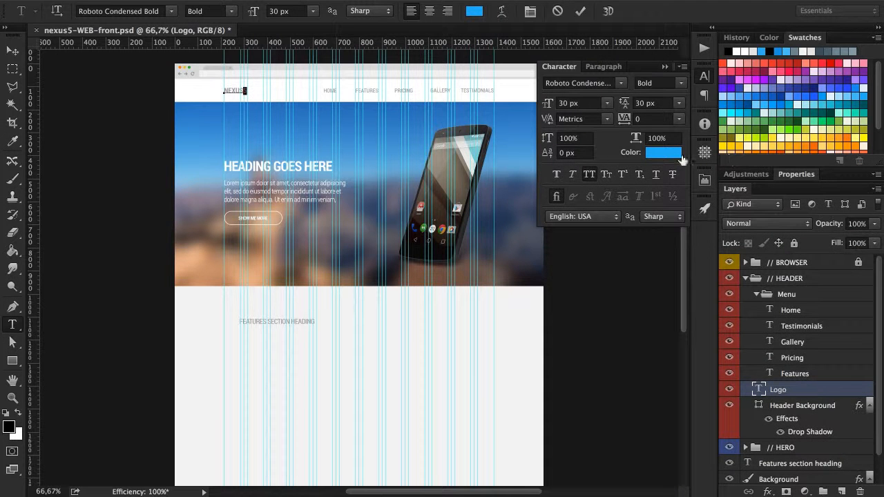
pyautogui.press('super+Return')
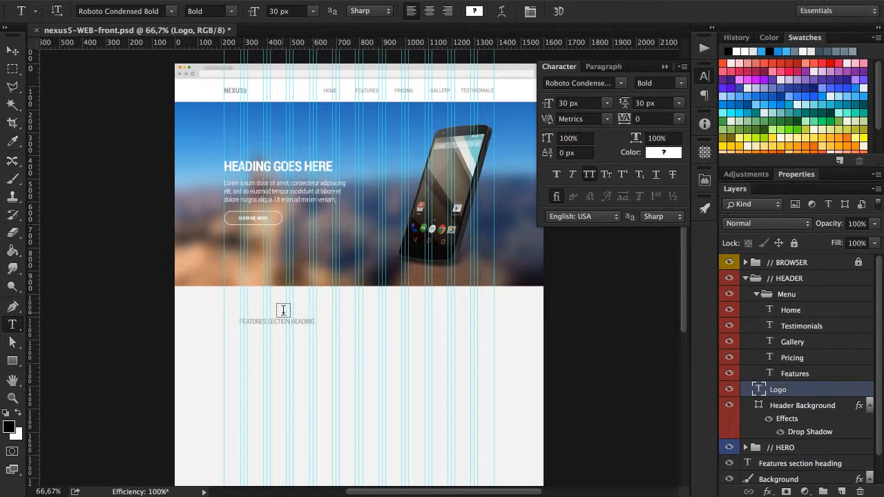
pyautogui.press('v')
pyautogui.click(278, 324)
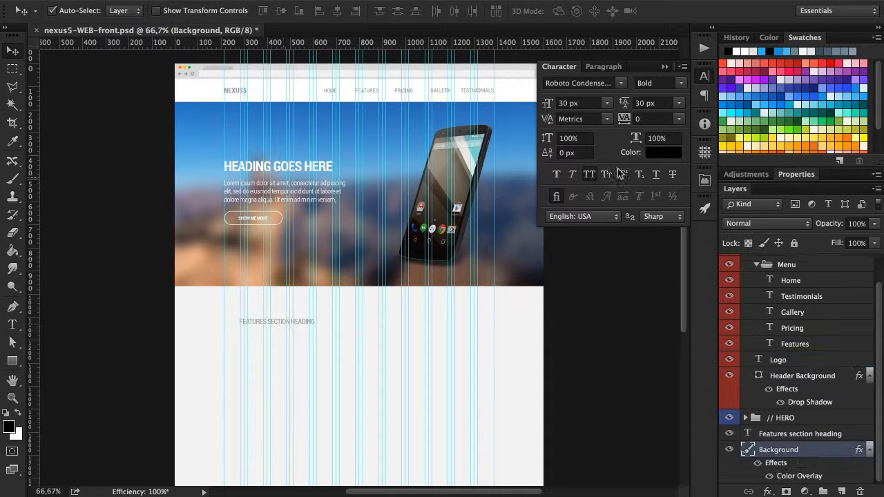
pyautogui.click(663, 152)
pyautogui.press('Escape')
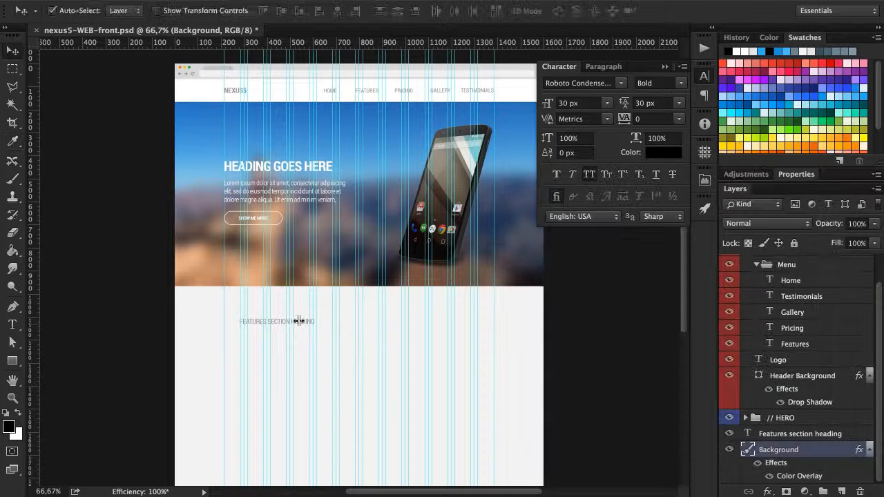
# Set the text colour of the Features section heading layer to 29b6f6.
pyautogui.scroll(10, 285, 317)
pyautogui.click(271, 334)
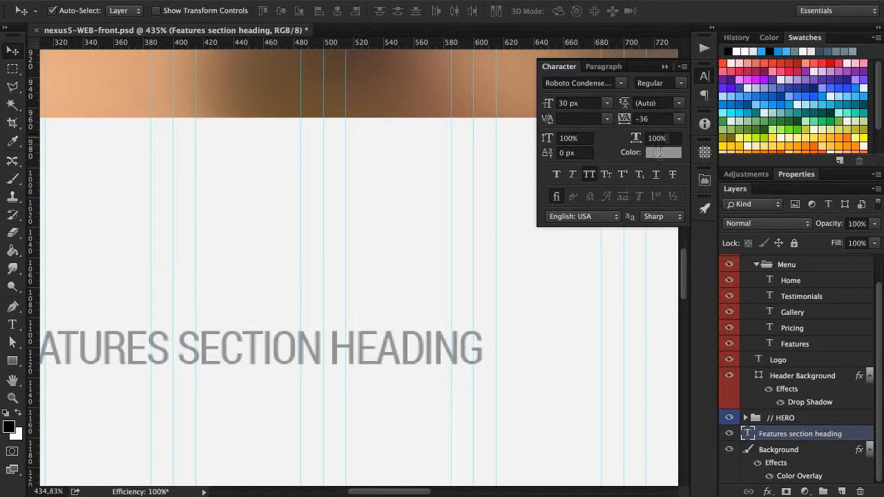
pyautogui.click(661, 153)
pyautogui.write('29b6f6')
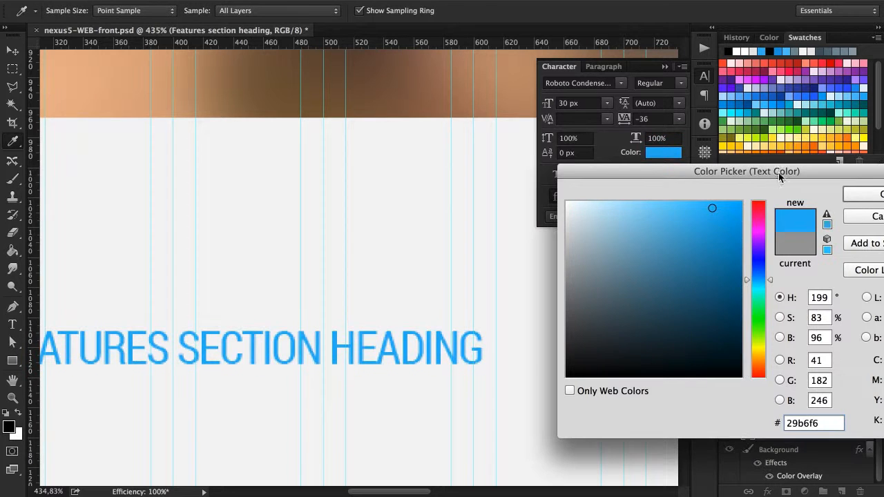
pyautogui.moveTo(778, 172); pyautogui.dragTo(512, 138)
pyautogui.click(601, 158)
# Move the features heading to roughly the horizontal centre of the page, just below the hero image.
pyautogui.scroll(-8, 425, 230)
pyautogui.moveTo(388, 252); pyautogui.dragTo(485, 230)
pyautogui.hscroll(3, 485, 229)
# Create a paragraph text box about 1000 px wide under the features heading and fill it with Lorem Ipsum placeholder text.
pyautogui.press('t')
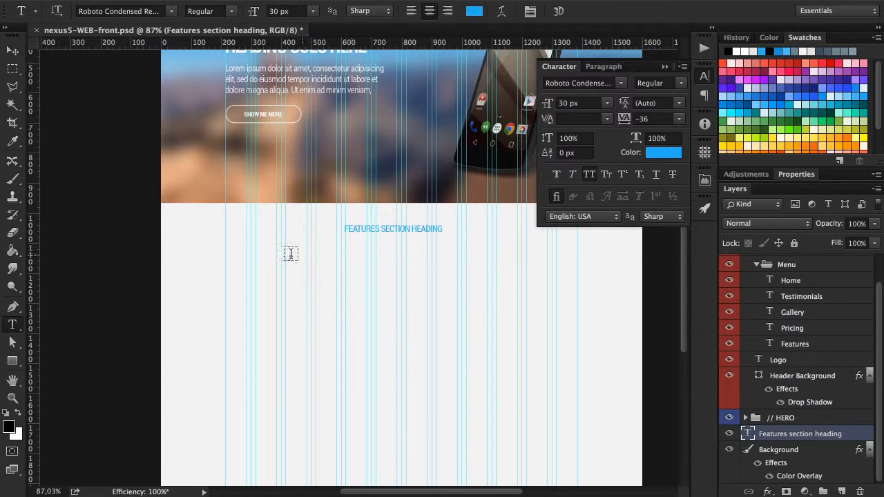
pyautogui.moveTo(263, 255); pyautogui.dragTo(565, 284)
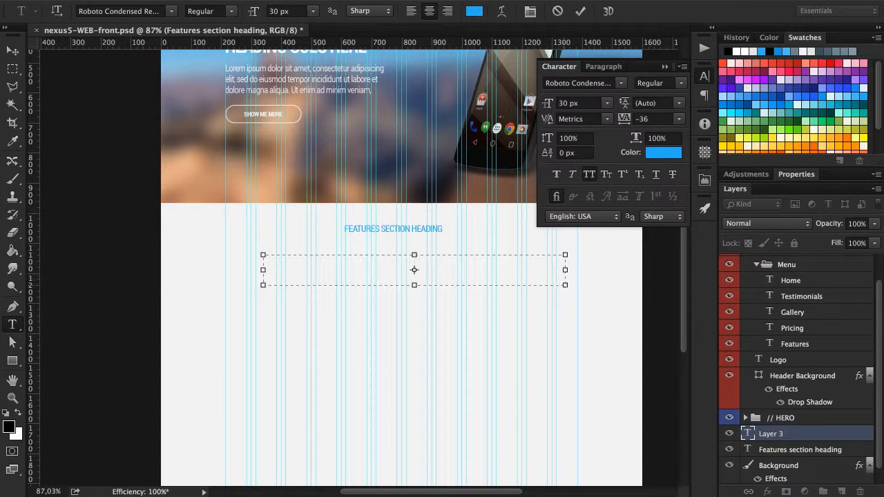
pyautogui.click(194, 0)
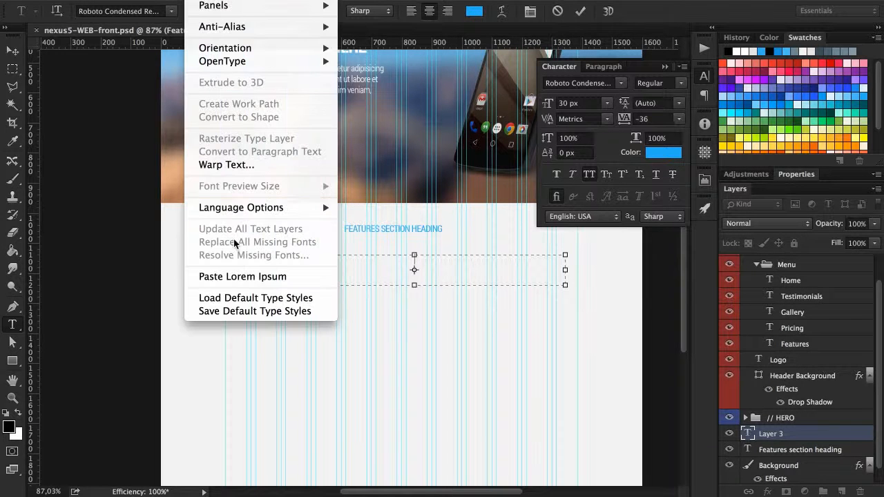
pyautogui.click(244, 276)
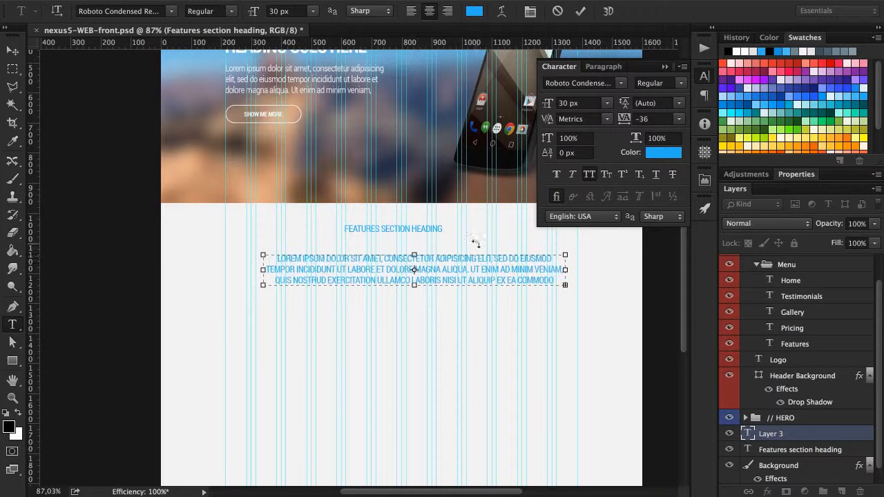
pyautogui.click(580, 11)
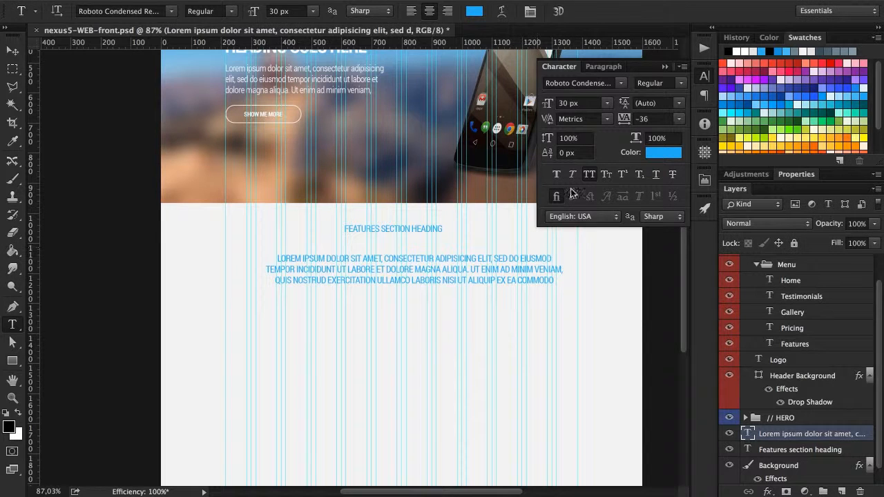
# Turn off All Caps for the features paragraph and shorten its text box to two lines, about 63 px high.
pyautogui.click(588, 174)
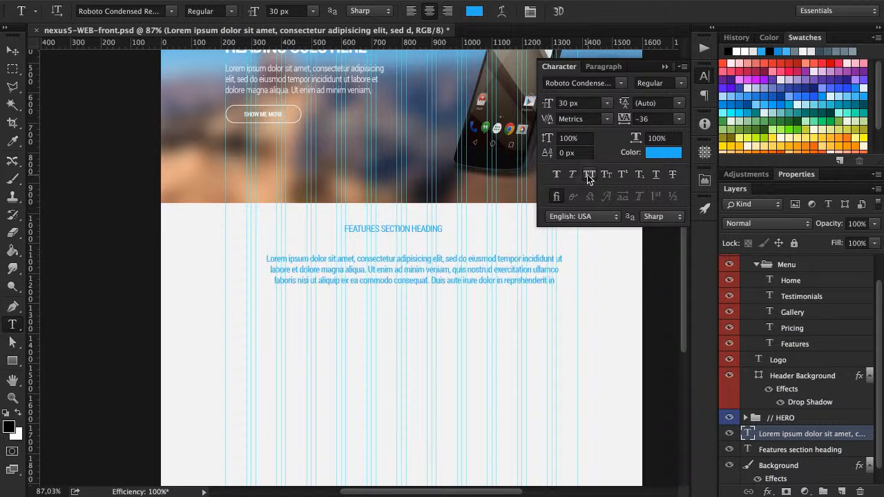
pyautogui.click(450, 270)
pyautogui.moveTo(415, 281); pyautogui.dragTo(414, 272)
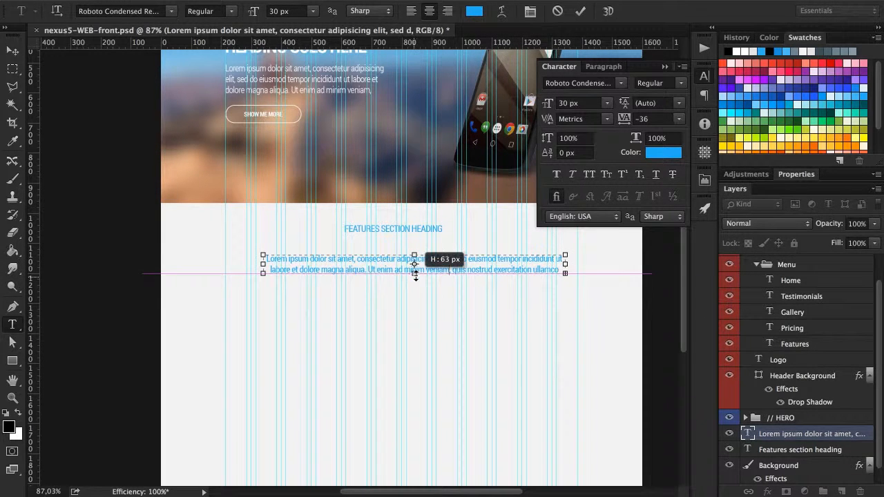
pyautogui.click(580, 11)
# Set the features paragraph's font size to 24 px and its text colour to the grey swatch 9e9e9e.
pyautogui.click(606, 103)
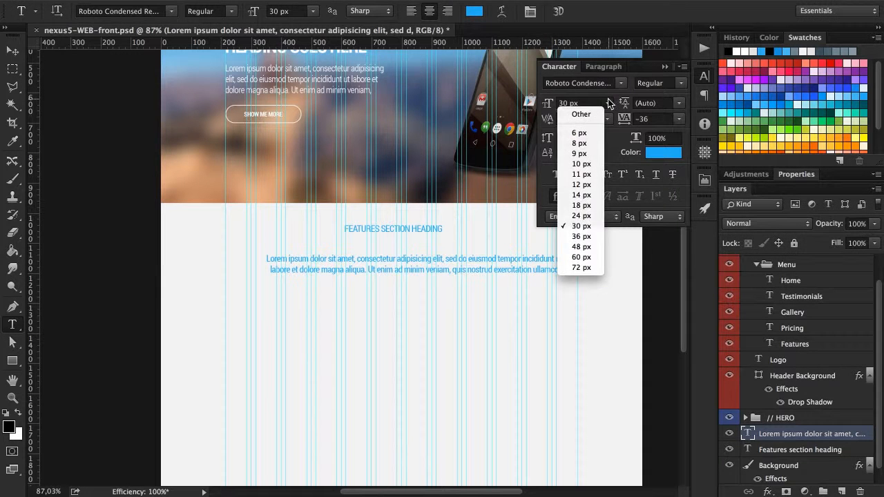
pyautogui.click(591, 220)
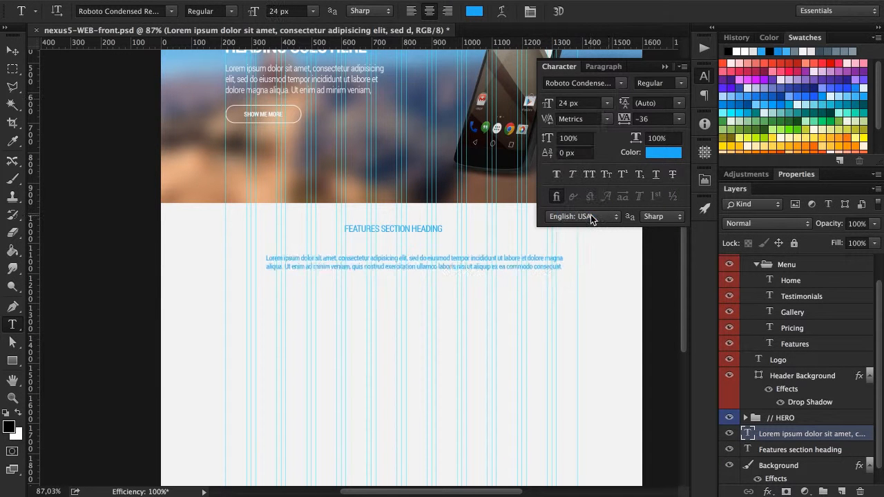
pyautogui.click(661, 153)
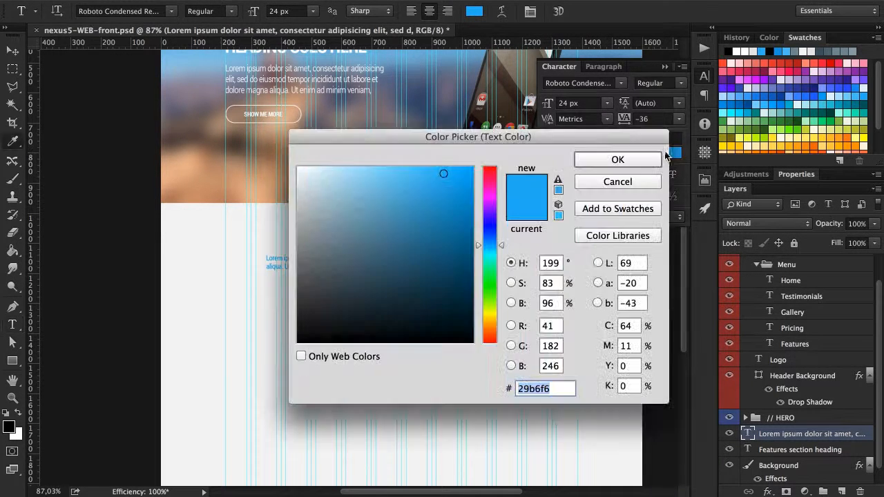
pyautogui.scroll(-2, 794, 103)
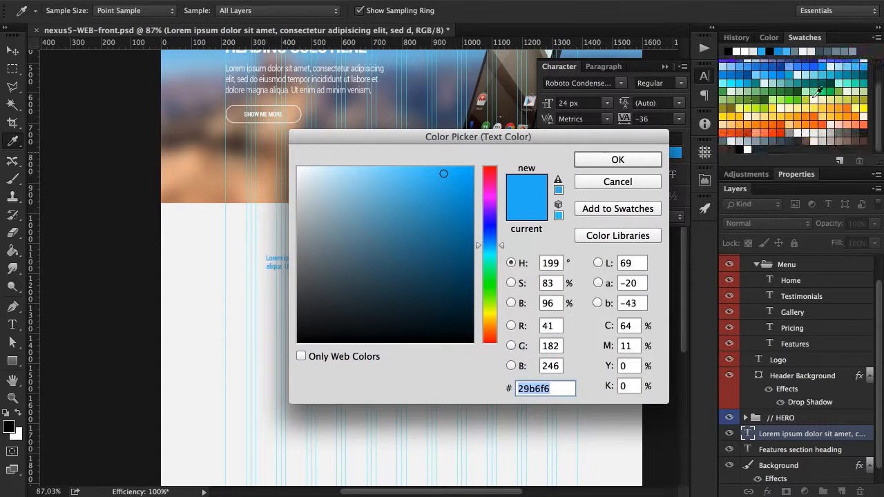
pyautogui.click(792, 134)
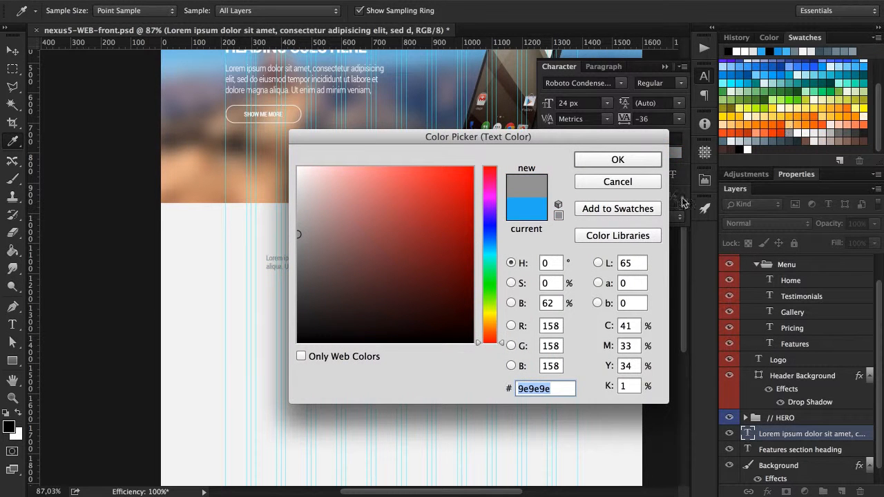
pyautogui.click(590, 160)
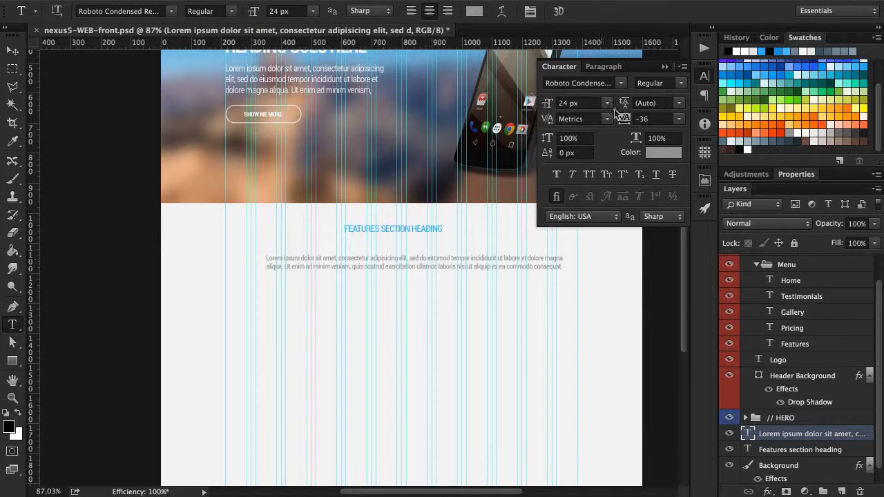
# Set the features paragraph's font style to Light, matching the hero paragraph, and move the text slightly closer to the features heading.
pyautogui.hscroll(2, 449, 201)
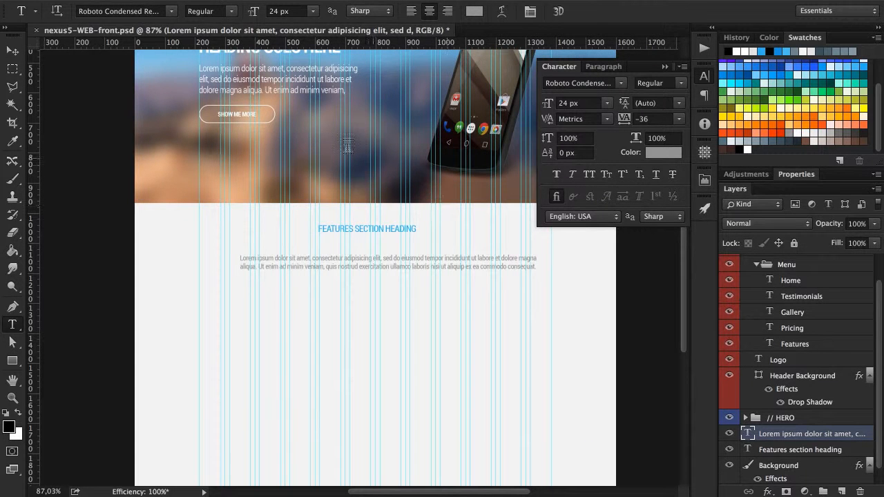
pyautogui.press('v')
pyautogui.click(308, 99)
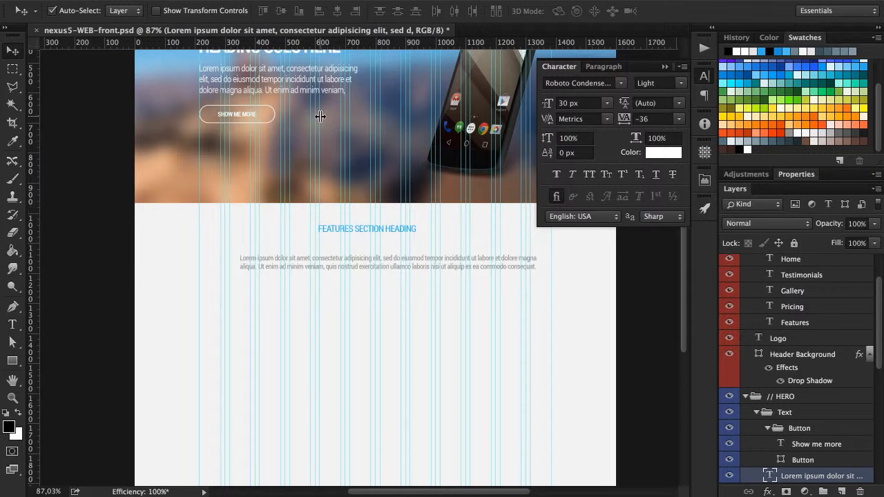
pyautogui.scroll(2, 315, 113)
pyautogui.scroll(3, 299, 111)
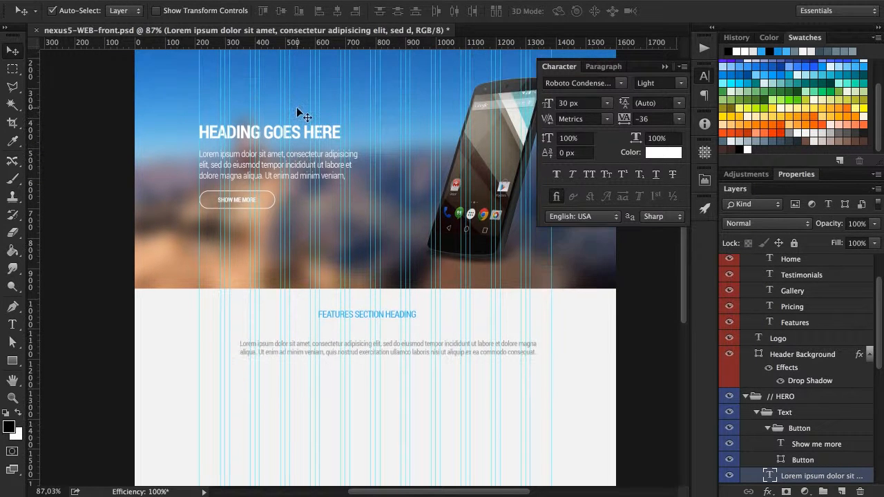
pyautogui.scroll(1, 318, 145)
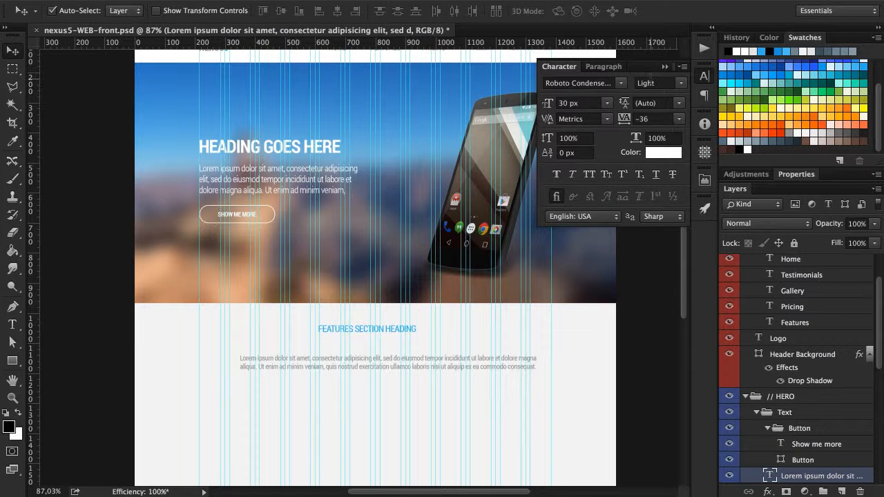
pyautogui.click(392, 360)
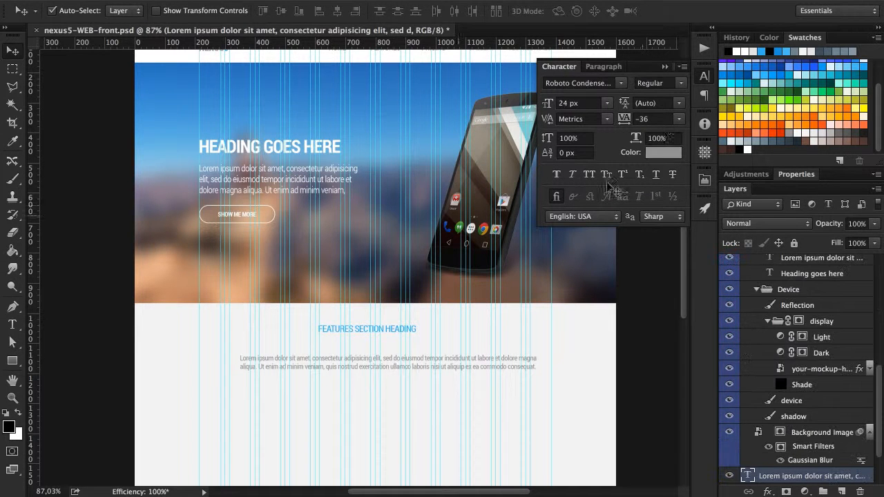
pyautogui.click(675, 83)
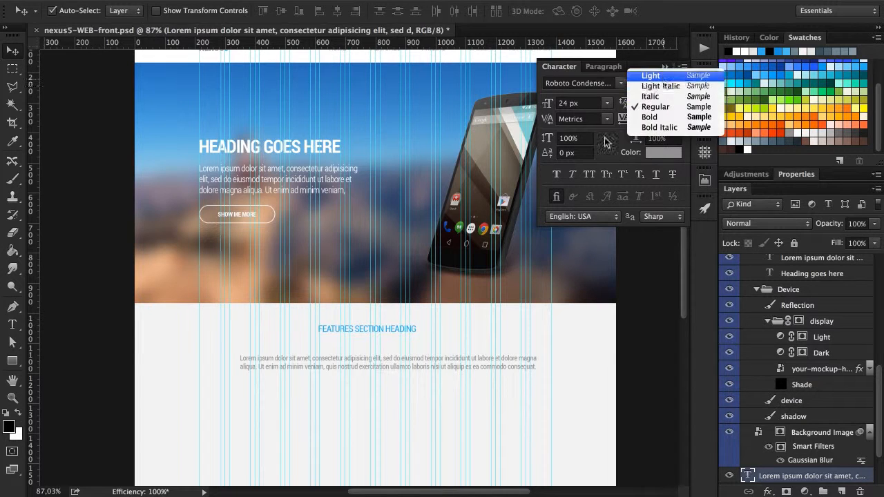
pyautogui.click(661, 80)
pyautogui.moveTo(392, 365); pyautogui.dragTo(365, 355)
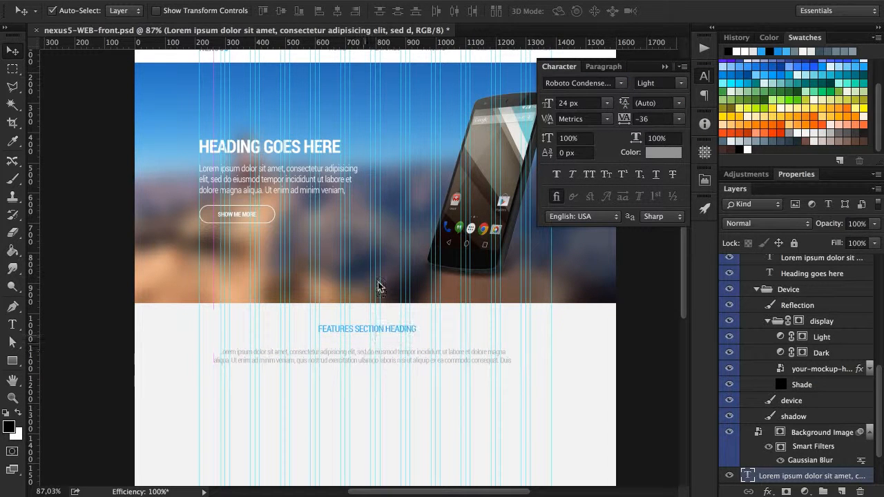
pyautogui.click(613, 69)
pyautogui.click(574, 69)
# Group the features paragraph and heading layers and name the group "// FEATURES".
pyautogui.scroll(-3, 812, 424)
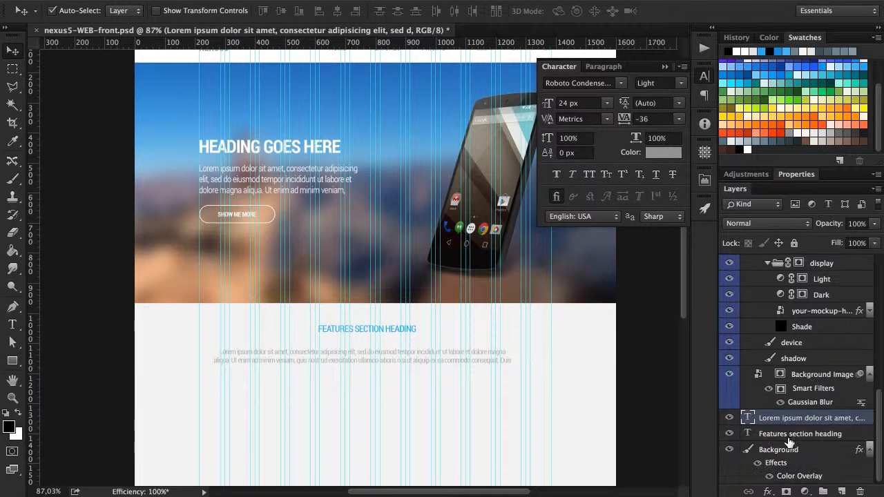
pyautogui.keyDown('shift'); pyautogui.click(784, 433); pyautogui.keyUp('shift')
pyautogui.hotkey('ctrl', 'g')
pyautogui.doubleClick(782, 434)
pyautogui.write('// FEATURES')
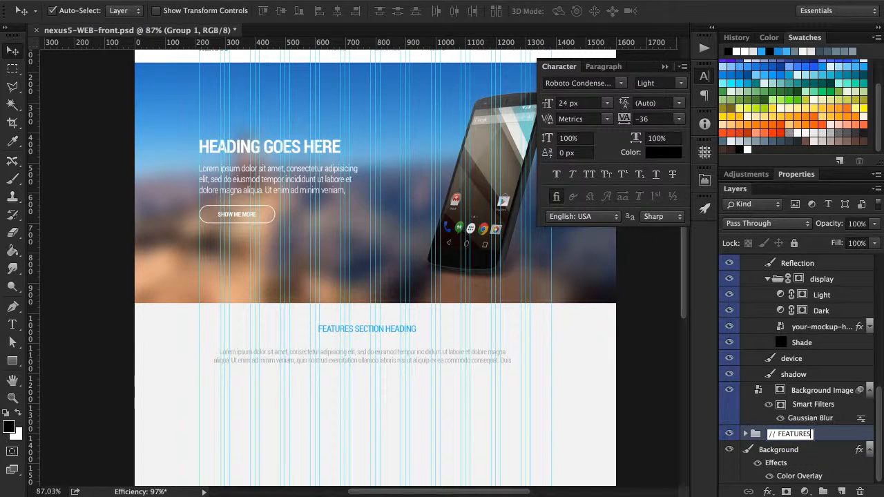
pyautogui.press('Return')
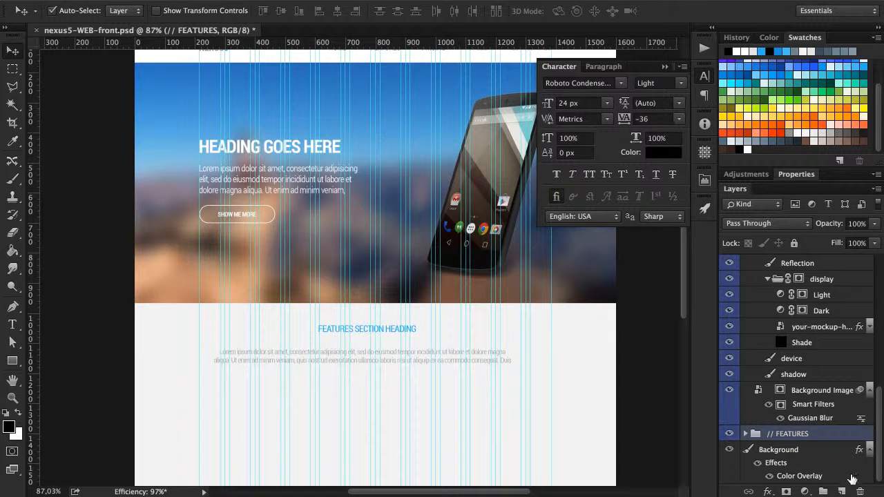
# Give the // FEATURES layer group a violet colour label, distinct from the other groups.
pyautogui.rightClick(822, 434)
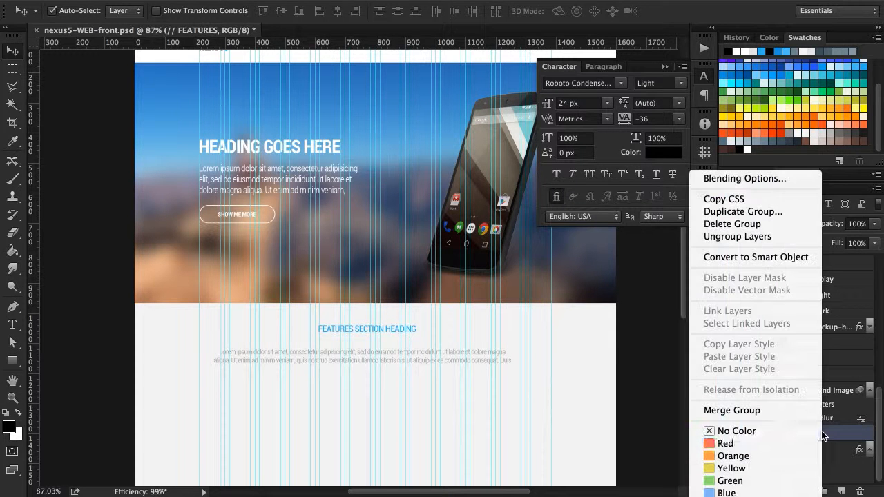
pyautogui.click(765, 470)
pyautogui.scroll(8, 752, 366)
pyautogui.scroll(-8, 801, 373)
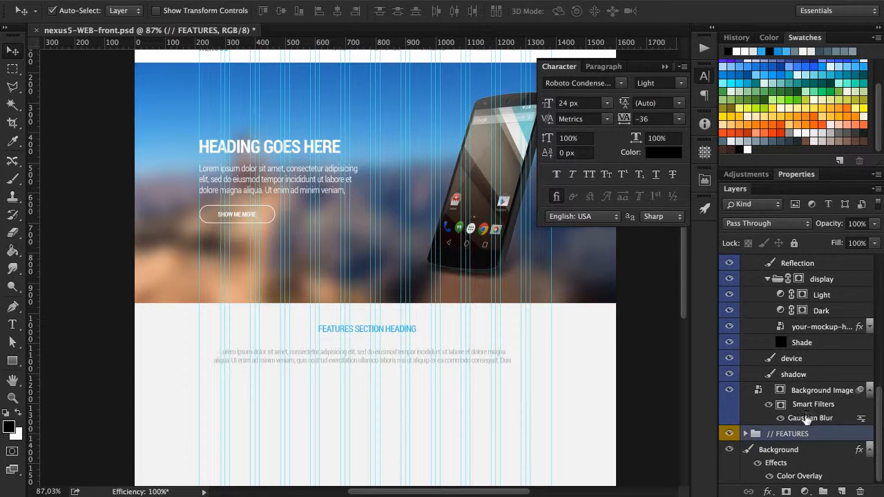
pyautogui.rightClick(813, 432)
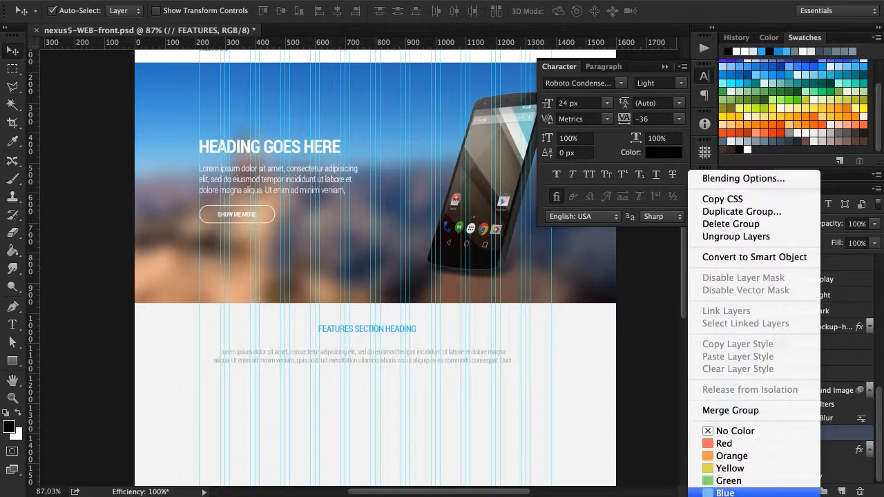
pyautogui.click(725, 493)
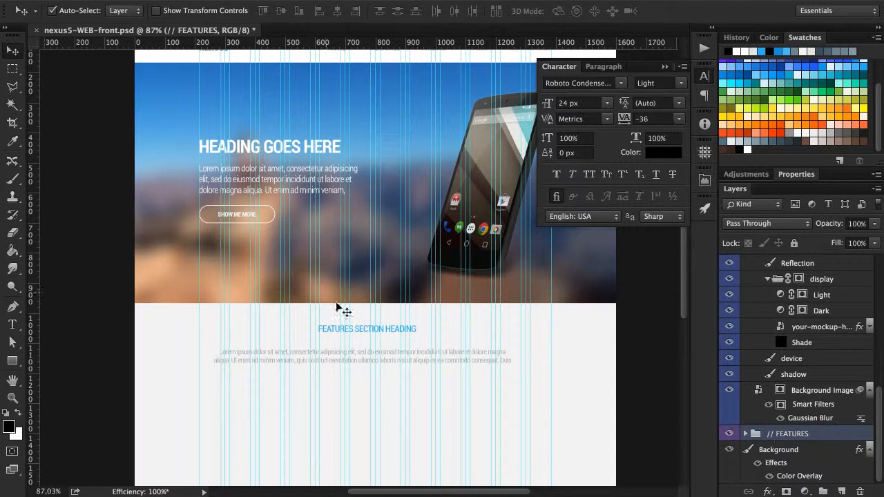
# Reposition the features heading vertically, measuring its gap in nudges from the hero's lower edge, so it sits about 80 px below the hero.
pyautogui.scroll(3, 361, 322)
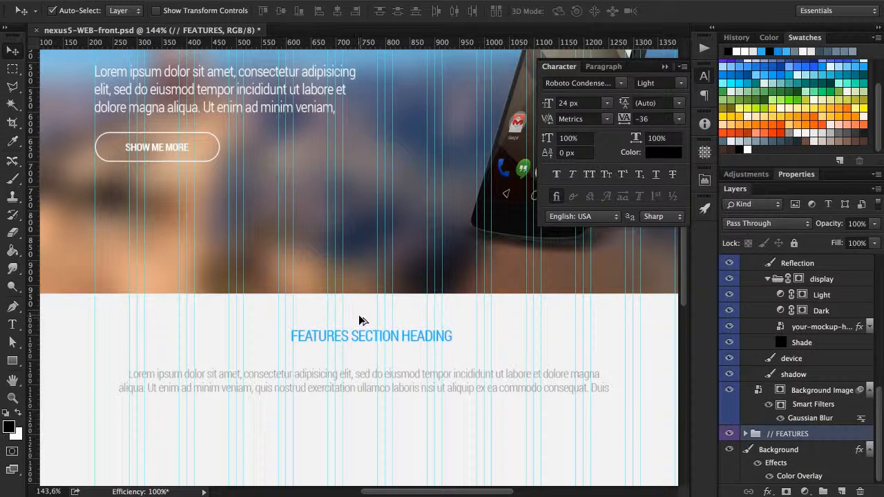
pyautogui.scroll(2, 361, 321)
pyautogui.click(351, 334)
pyautogui.click(358, 347)
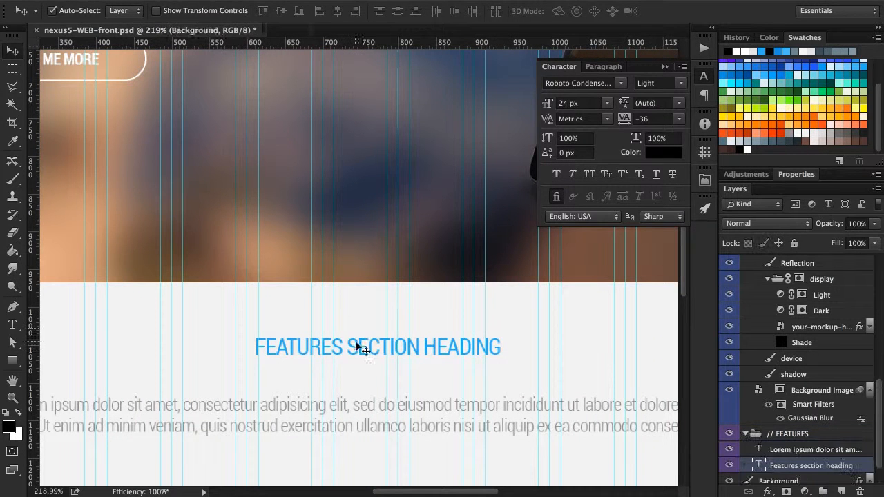
pyautogui.moveTo(370, 354); pyautogui.dragTo(363, 292)
pyautogui.press('Down')
pyautogui.press('Down')
pyautogui.press('Up')
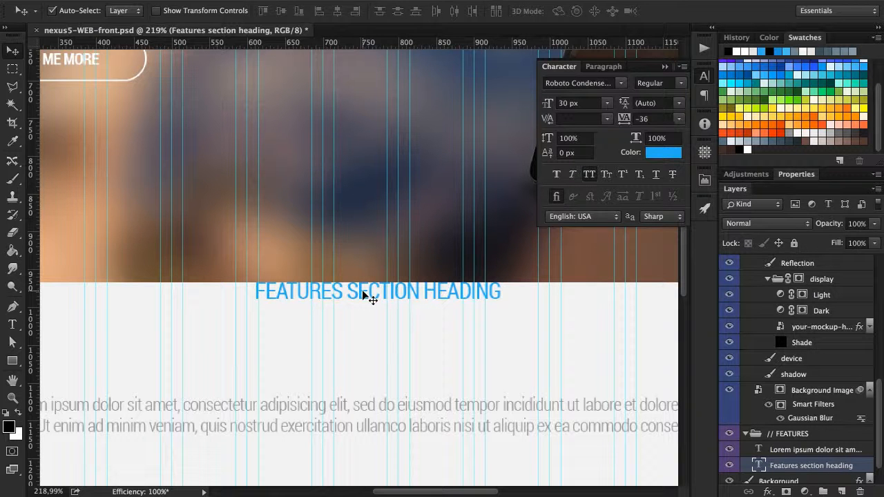
pyautogui.press('Down')
pyautogui.press('Down')
pyautogui.press('Down')
pyautogui.press('Down')
pyautogui.press('Down')
pyautogui.press('Down')
pyautogui.press('Down')
pyautogui.press('Down')
pyautogui.press('Down')
pyautogui.press('Down')
pyautogui.press('Down')
pyautogui.press('Down')
pyautogui.press('Down')
pyautogui.press('Down')
pyautogui.press('Down')
pyautogui.press('Down')
pyautogui.press('Down')
pyautogui.press('Down')
pyautogui.press('Down')
pyautogui.press('Down')
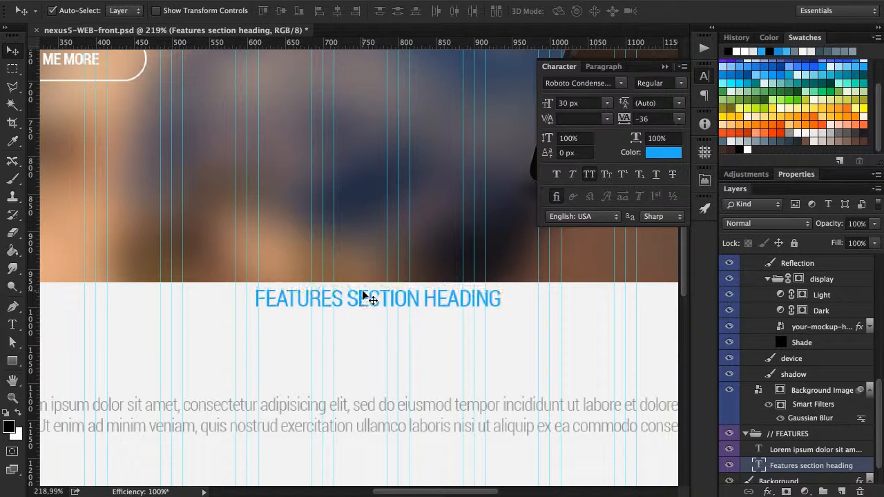
pyautogui.press('Down')
pyautogui.press('Down')
pyautogui.press('Down')
pyautogui.press('Down')
pyautogui.press('Down')
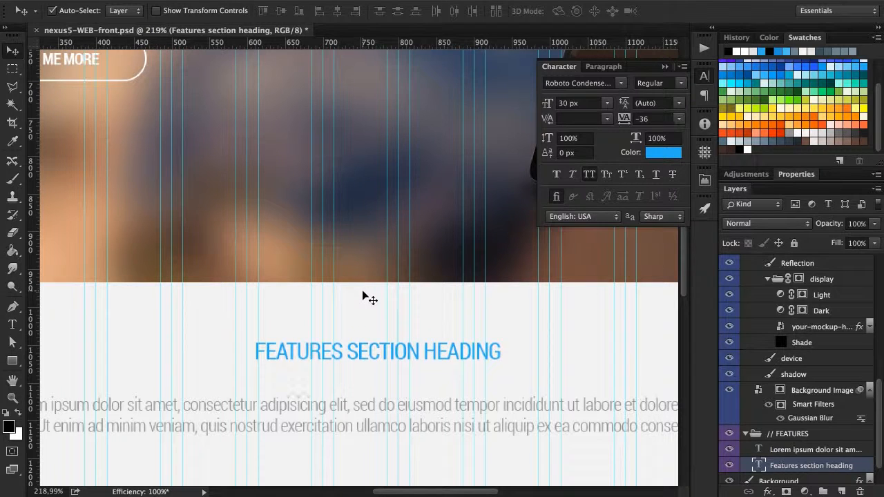
# Move the features paragraph up to the heading's lower edge and nudge it down to leave a gap of about 30 px.
pyautogui.click(345, 408)
pyautogui.moveTo(345, 407); pyautogui.dragTo(345, 371)
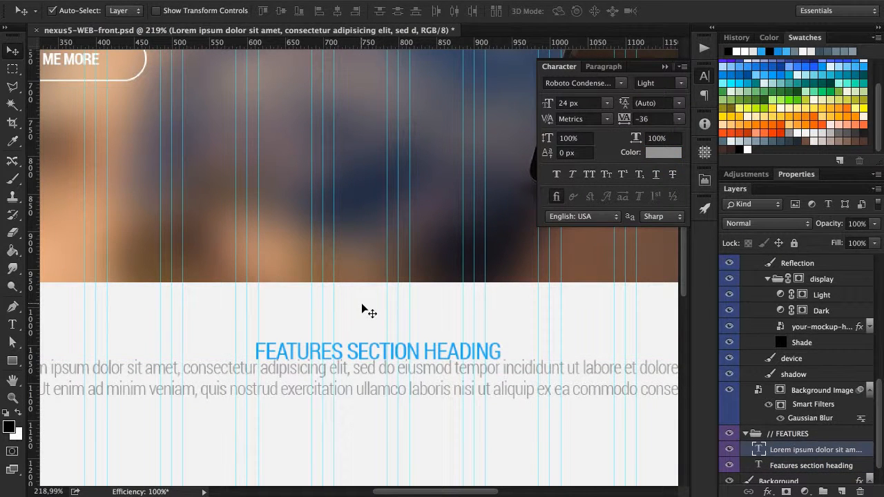
pyautogui.press('Down')
pyautogui.press('Down')
pyautogui.press('Down')
pyautogui.press('Down')
pyautogui.press('Down')
pyautogui.press('Down')
pyautogui.press('Down')
pyautogui.press('Down')
pyautogui.press('Down')
pyautogui.press('Down')
pyautogui.press('Down')
pyautogui.press('Down')
pyautogui.press('Down')
pyautogui.press('Down')
pyautogui.press('Down')
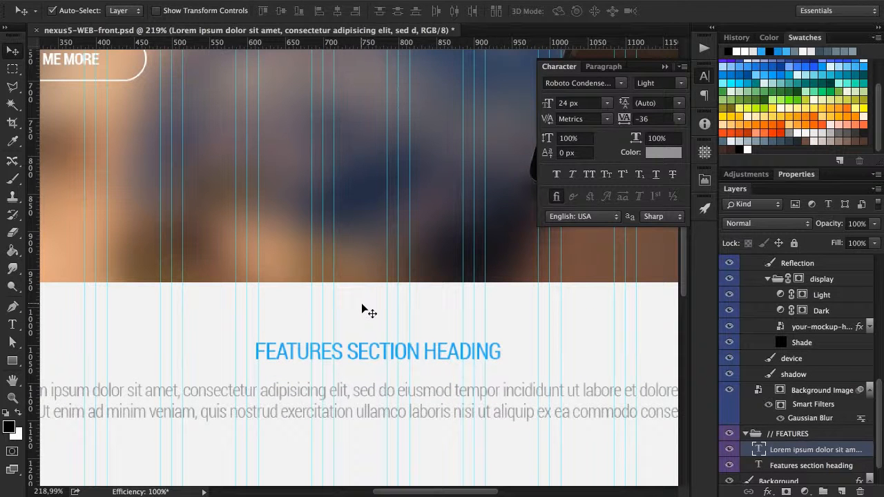
# Centre the features heading and paragraph horizontally on the Background layer, leaving only the paragraph layer selected.
pyautogui.hotkey('ctrl', '0')
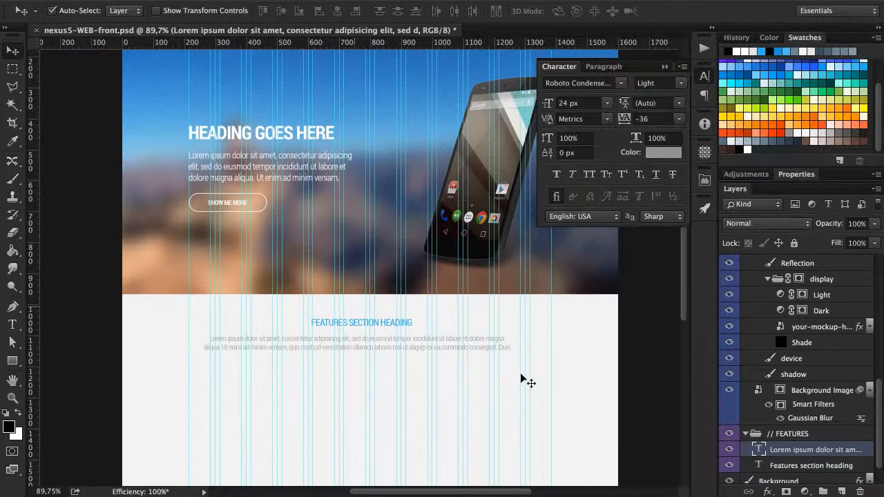
pyautogui.click(598, 385)
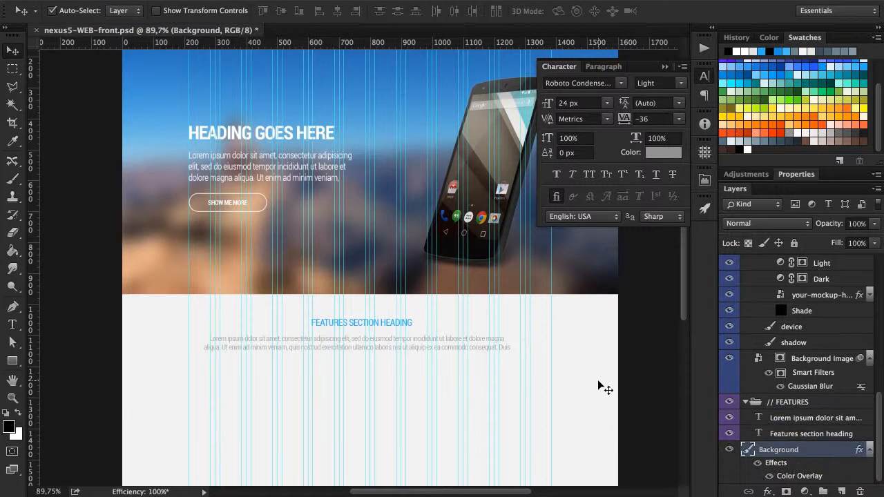
pyautogui.keyDown('shift'); pyautogui.click(390, 325); pyautogui.keyUp('shift')
pyautogui.keyDown('shift'); pyautogui.click(394, 346); pyautogui.keyUp('shift')
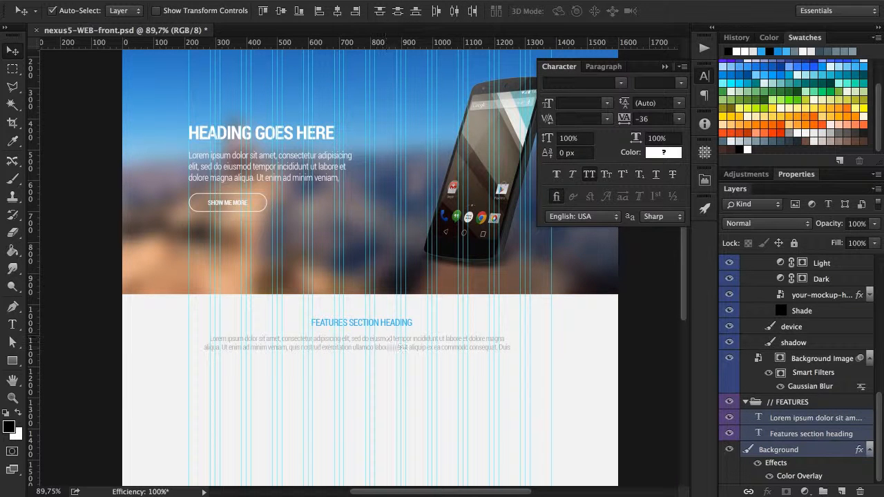
pyautogui.click(337, 11)
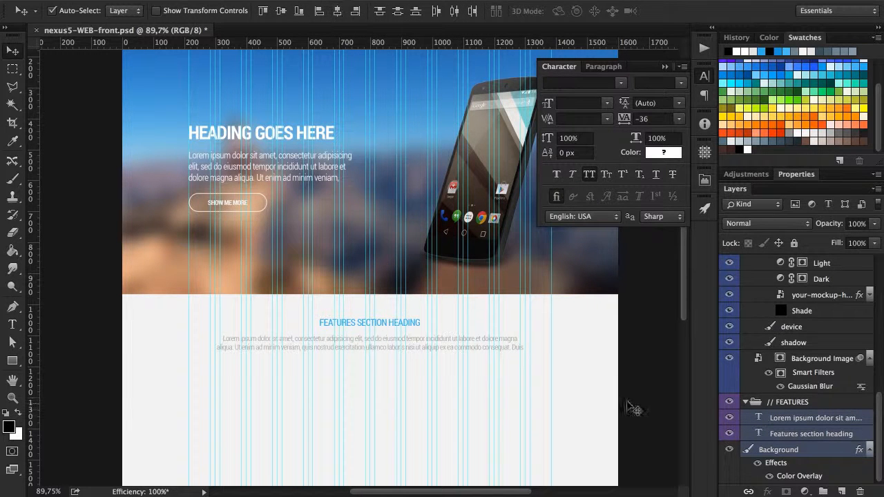
pyautogui.click(812, 421)
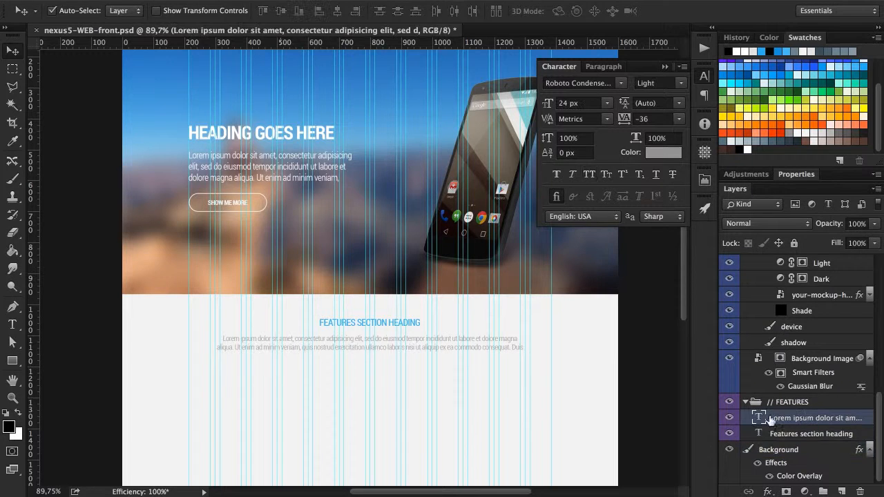
# Collapse the Character settings and check the layout of the features columns in the Illustrator wireframe before returning to Photoshop.
pyautogui.scroll(-5, 269, 375)
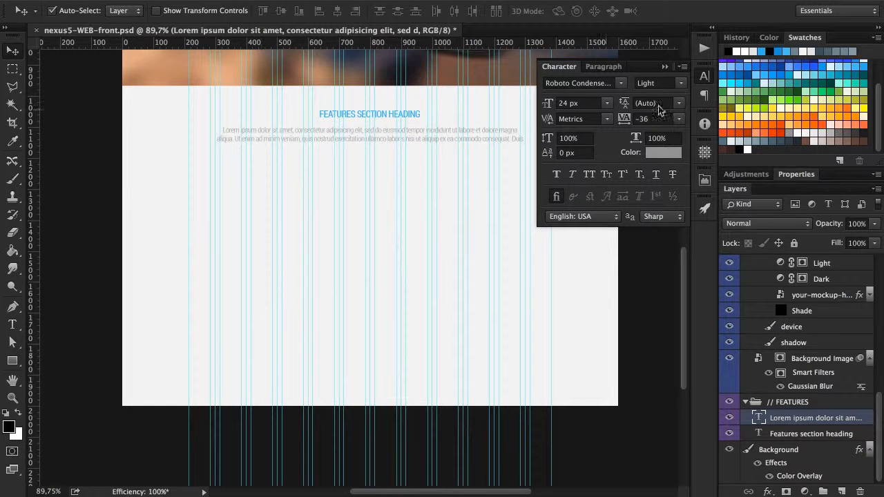
pyautogui.click(702, 81)
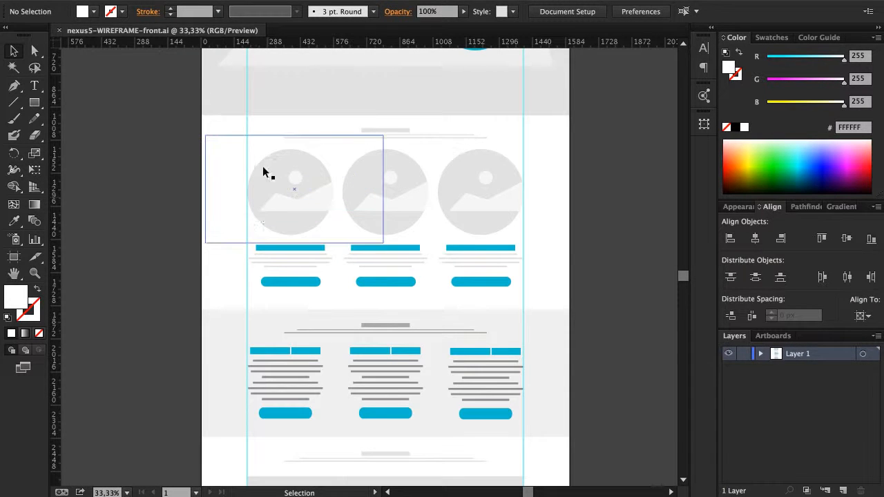
pyautogui.press('super+Tab')
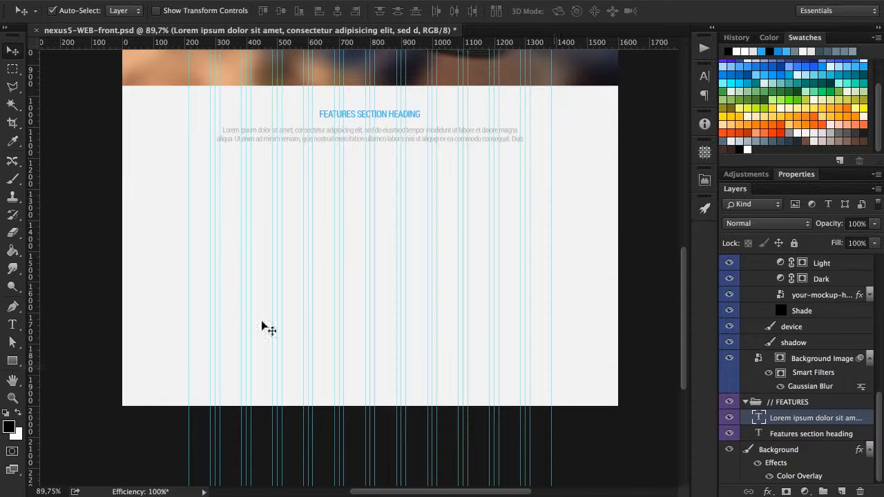
# Draw a 308 x 308 px square shape below the left part of the features paragraph and fill it with white.
pyautogui.click(13, 361)
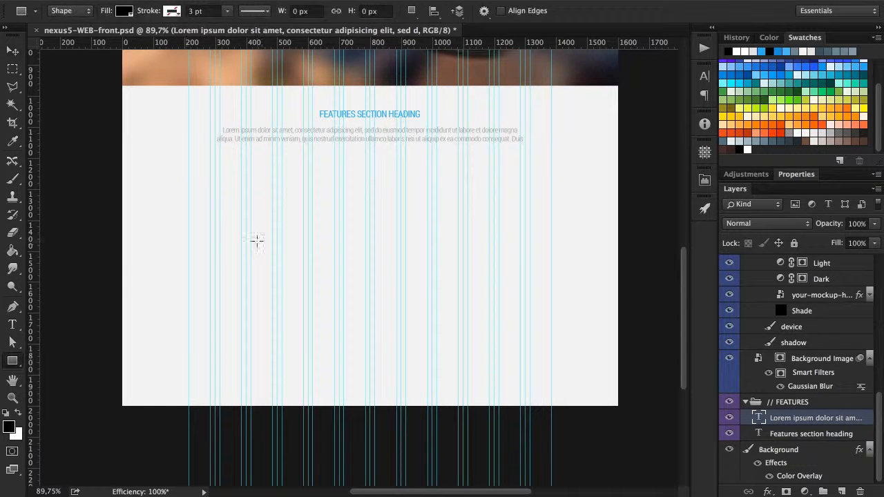
pyautogui.moveTo(200, 176); pyautogui.dragTo(316, 270)
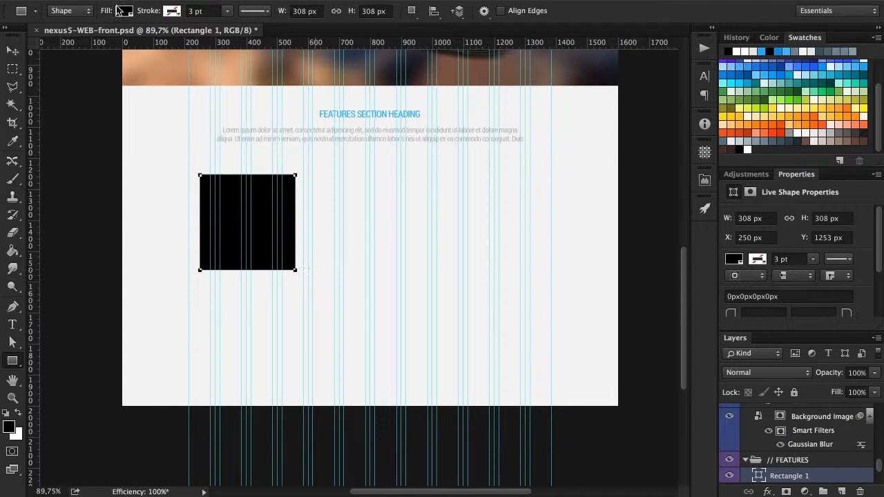
pyautogui.click(120, 11)
pyautogui.click(73, 83)
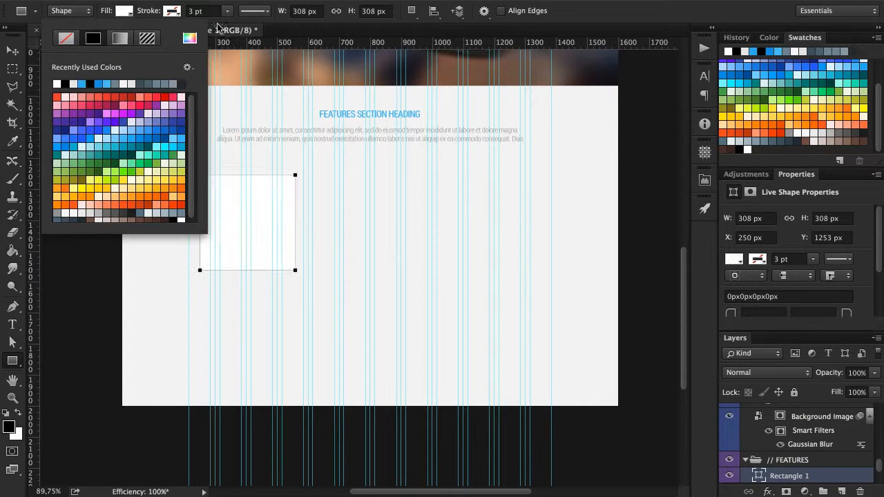
# Round all four corners of the white square with a 40 px radius.
pyautogui.scroll(-3, 787, 304)
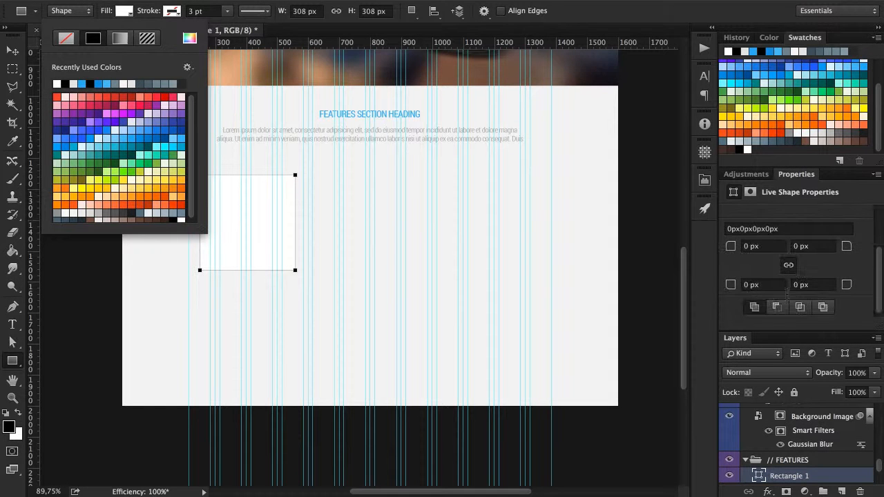
pyautogui.click(748, 247)
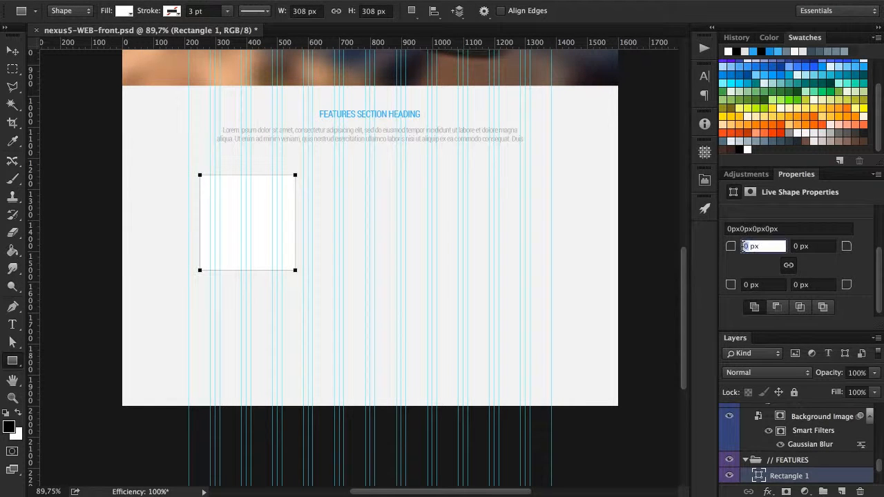
pyautogui.write('40')
pyautogui.press('Return')
pyautogui.press('v')
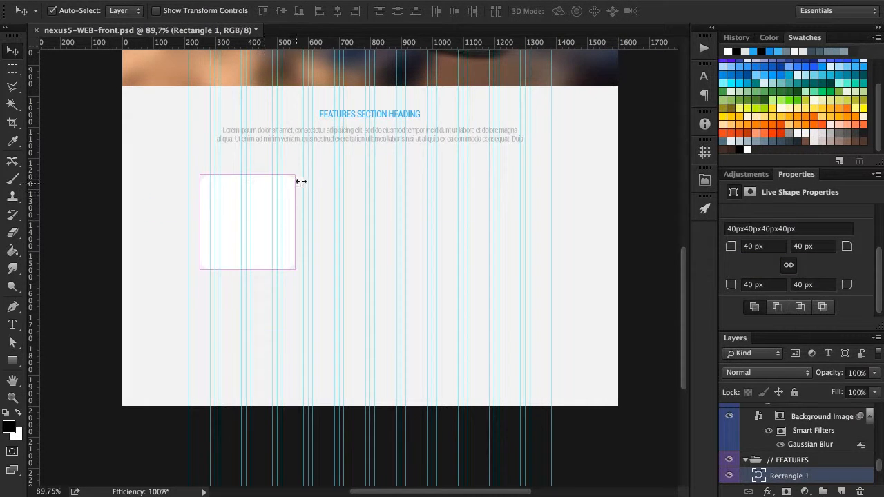
# Rotate the rounded white square 45 degrees so it forms a diamond.
pyautogui.hotkey('ctrl', 't')
pyautogui.moveTo(312, 174); pyautogui.dragTo(339, 250)
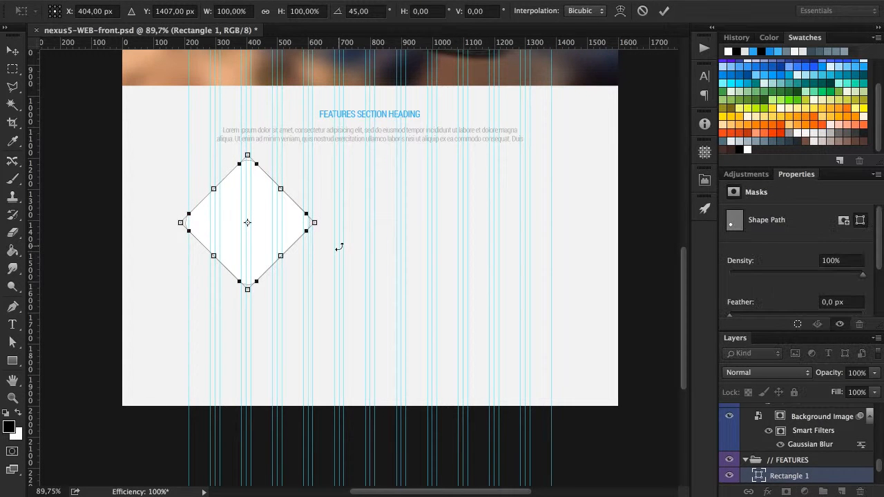
pyautogui.press('Return')
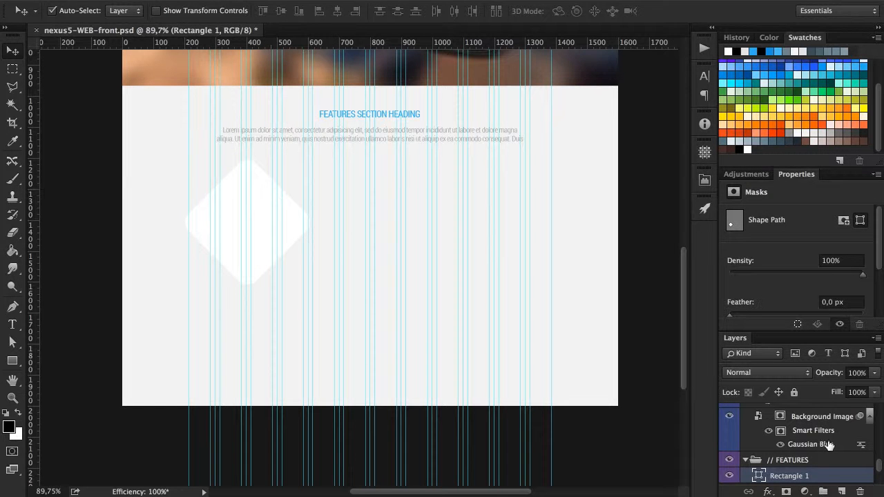
# Collapse the Properties settings and rename the white diamond's layer as Icon Background.
pyautogui.doubleClick(785, 181)
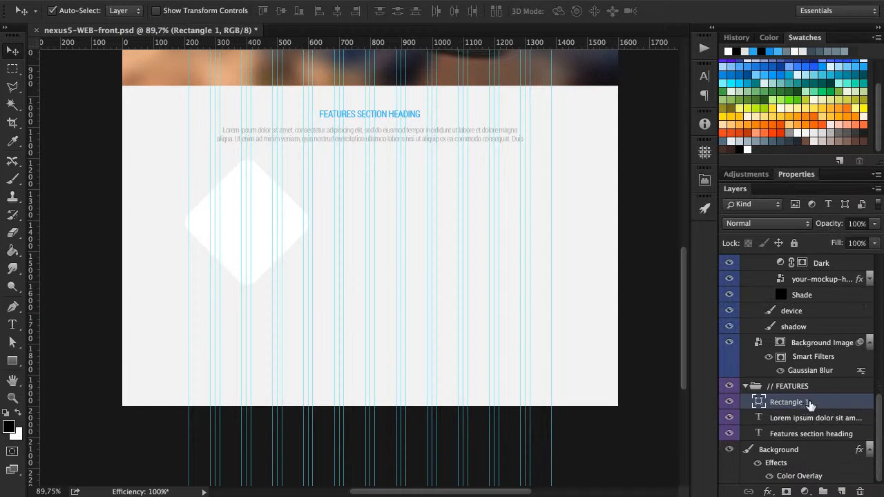
pyautogui.doubleClick(790, 403)
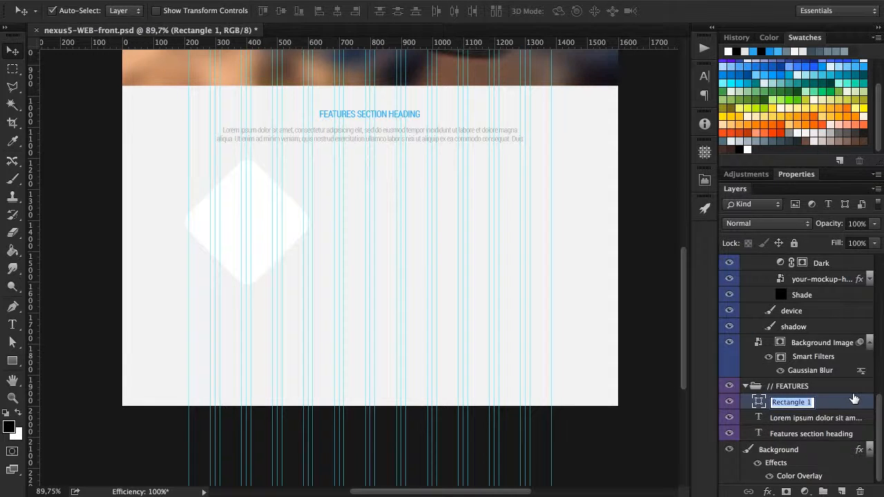
pyautogui.write('Icon Background')
pyautogui.press('Return')
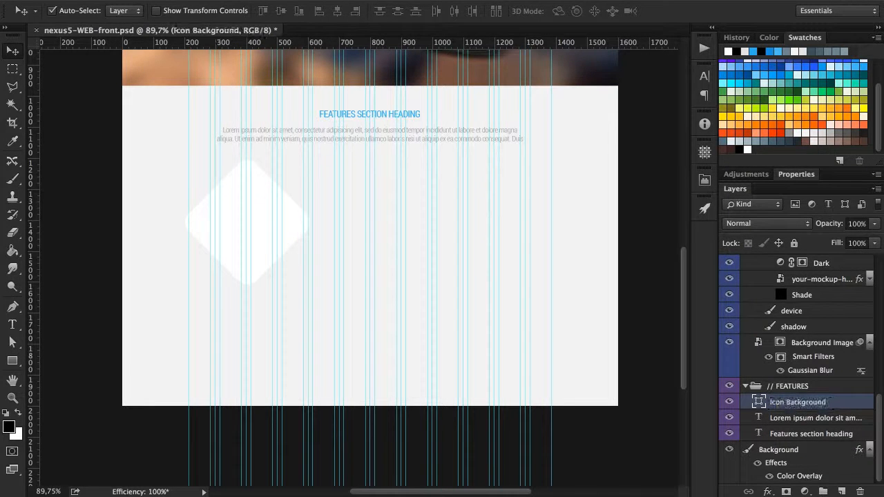
# Give the Icon Background layer a black Drop Shadow in Normal mode with 10% opacity, 90° angle, 2 px distance and 4 px size.
pyautogui.doubleClick(859, 403)
pyautogui.moveTo(323, 46); pyautogui.dragTo(440, 53)
pyautogui.moveTo(251, 232); pyautogui.dragTo(262, 241)
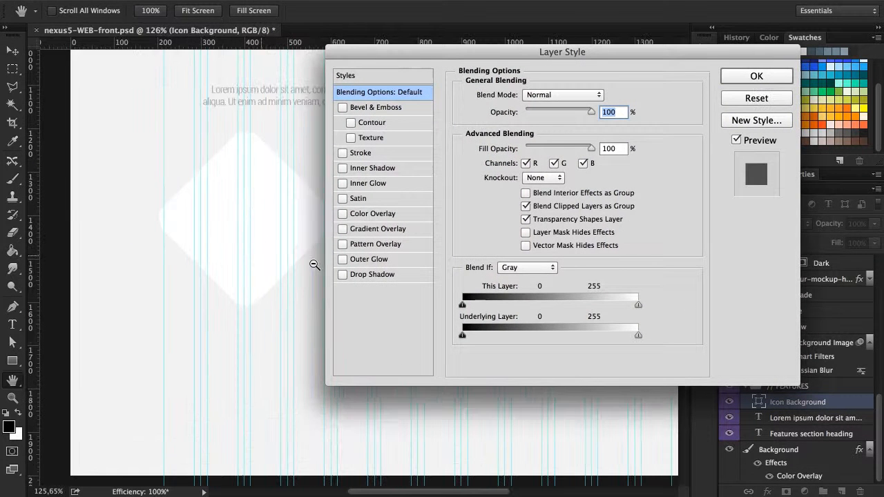
pyautogui.click(390, 275)
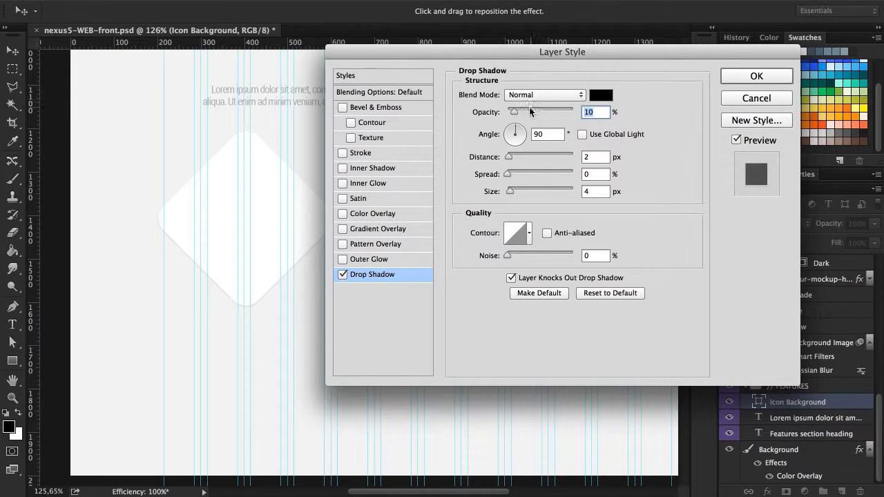
pyautogui.moveTo(514, 52); pyautogui.dragTo(548, 44)
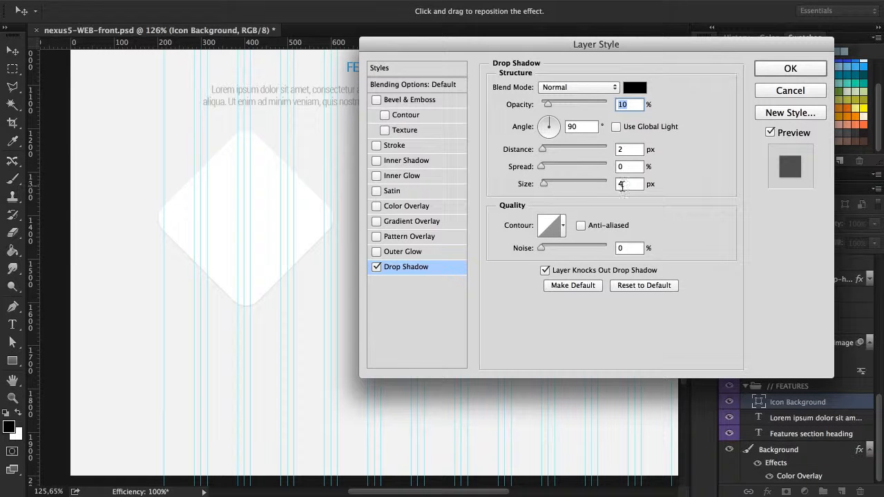
pyautogui.click(772, 68)
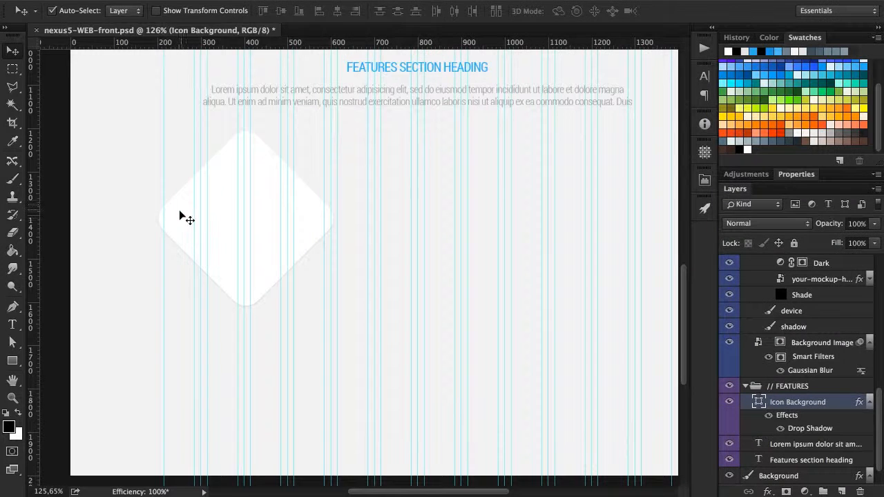
# Move the diamond onto the first column guide and scale it to 370 px wide and 370 px high.
pyautogui.moveTo(179, 213); pyautogui.dragTo(184, 215)
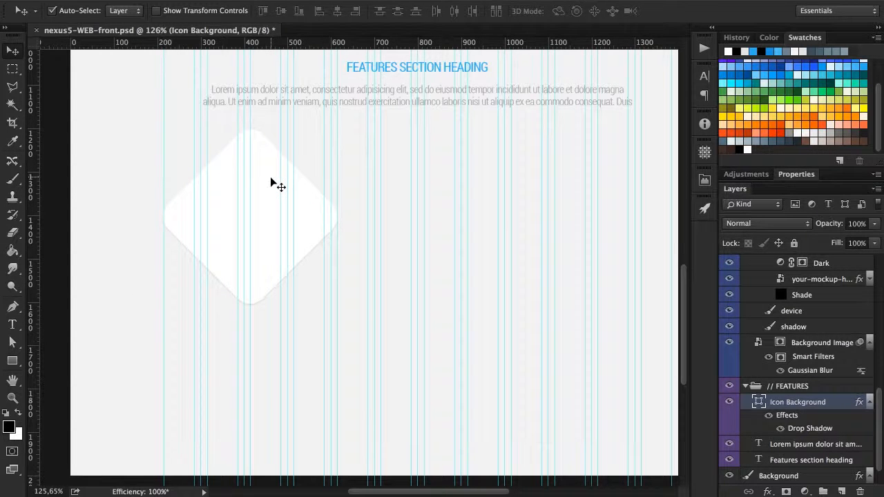
pyautogui.hotkey('ctrl', 't')
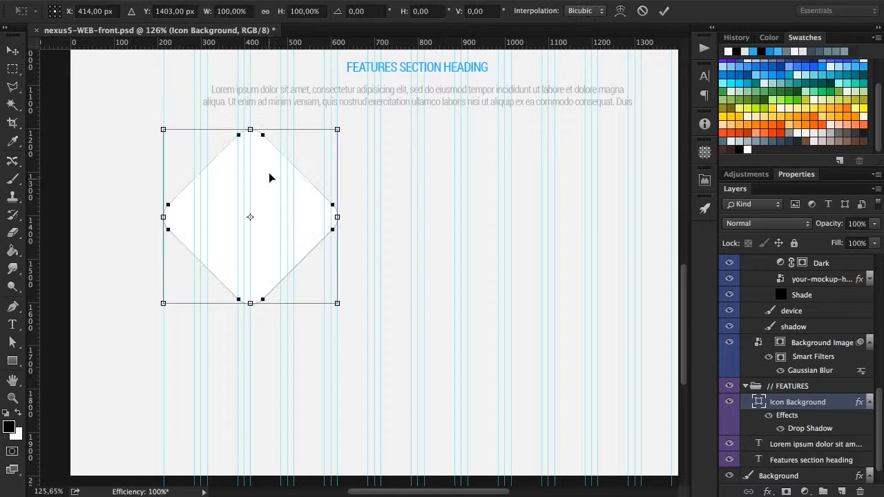
pyautogui.rightClick(233, 12)
pyautogui.click(235, 15)
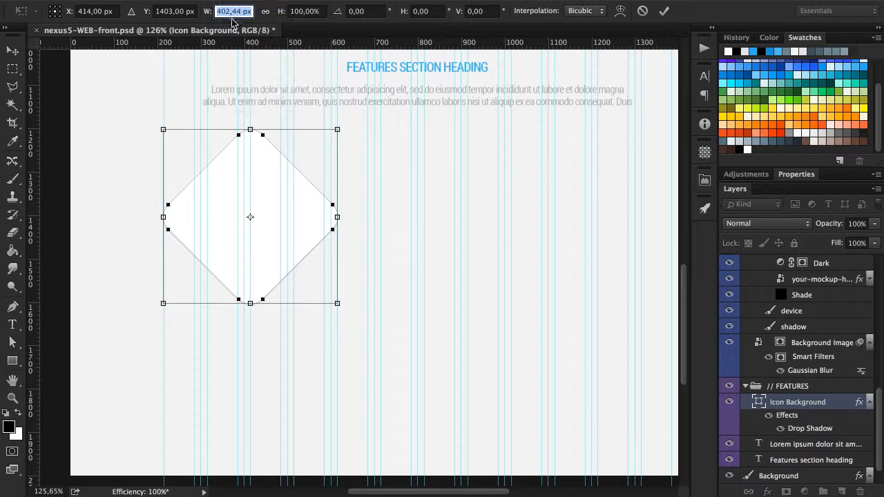
pyautogui.write('370')
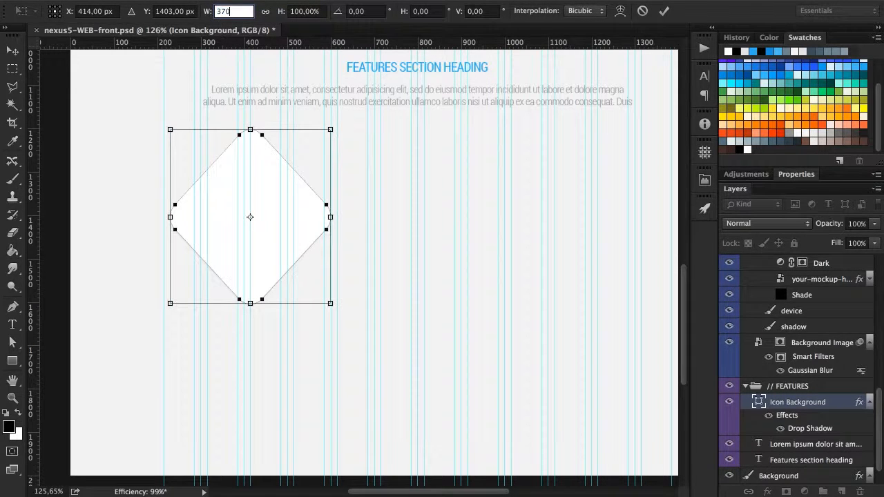
pyautogui.press('Return')
pyautogui.click(301, 10)
pyautogui.write('370')
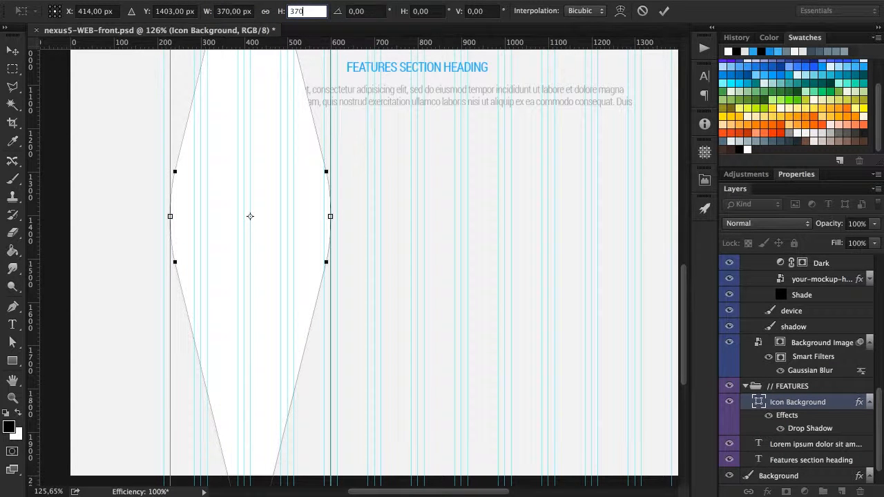
pyautogui.write('p')
pyautogui.press('Return')
pyautogui.press('Return')
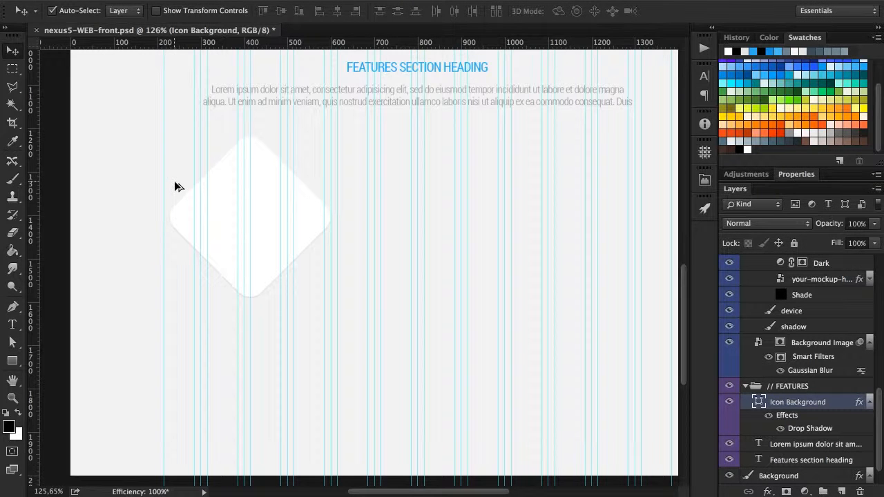
# Align the diamond's left corner exactly with the first column guide and fine-tune its vertical position below the features paragraph.
pyautogui.scroll(6, 173, 187)
pyautogui.press('Left')
pyautogui.press('Left')
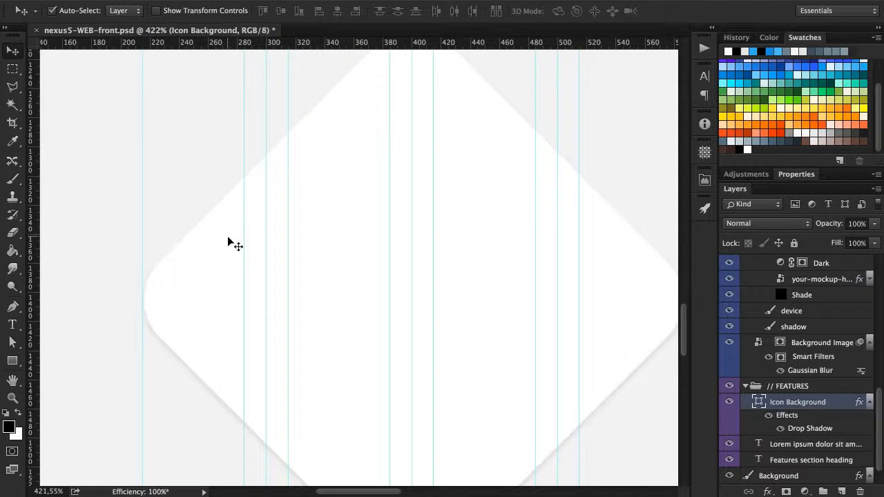
pyautogui.scroll(-4, 228, 242)
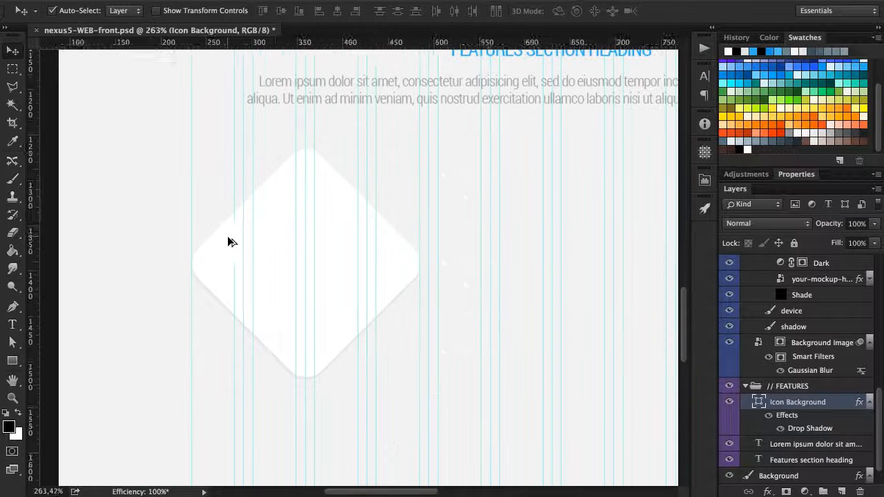
pyautogui.moveTo(342, 234); pyautogui.dragTo(355, 190)
pyautogui.press('Down')
pyautogui.press('Down')
pyautogui.press('Down')
pyautogui.press('Down')
pyautogui.press('Down')
pyautogui.press('Down')
pyautogui.press('Down')
pyautogui.press('Down')
pyautogui.press('Down')
pyautogui.press('Down')
pyautogui.press('Down')
pyautogui.press('Down')
pyautogui.press('Down')
pyautogui.press('Down')
pyautogui.press('Down')
pyautogui.press('Down')
pyautogui.press('Down')
pyautogui.press('Down')
pyautogui.press('Down')
pyautogui.press('Down')
pyautogui.press('Down')
pyautogui.press('Down')
pyautogui.press('Down')
pyautogui.press('Down')
pyautogui.press('Down')
pyautogui.press('Down')
pyautogui.press('Down')
pyautogui.press('Down')
pyautogui.press('Down')
pyautogui.press('Down')
pyautogui.press('Down')
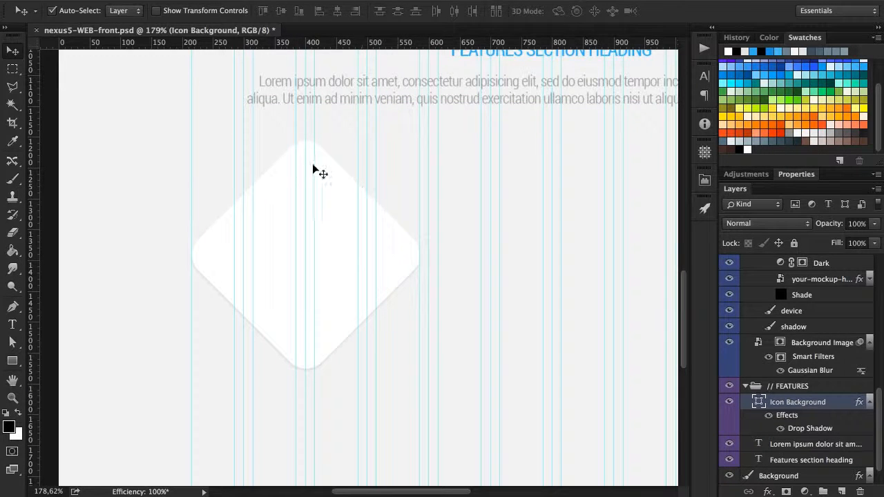
# Add the text line "Feature heading goes here" below the white diamond.
pyautogui.scroll(-5, 314, 173)
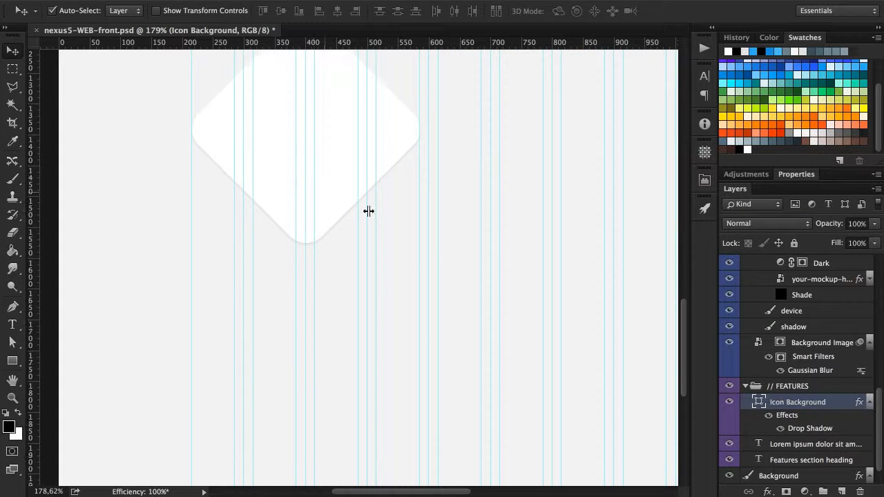
pyautogui.scroll(-2, 335, 272)
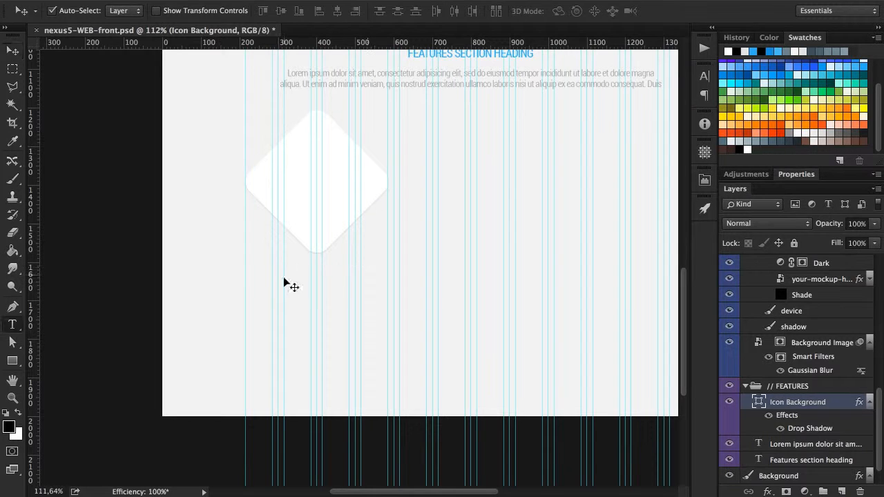
pyautogui.press('t')
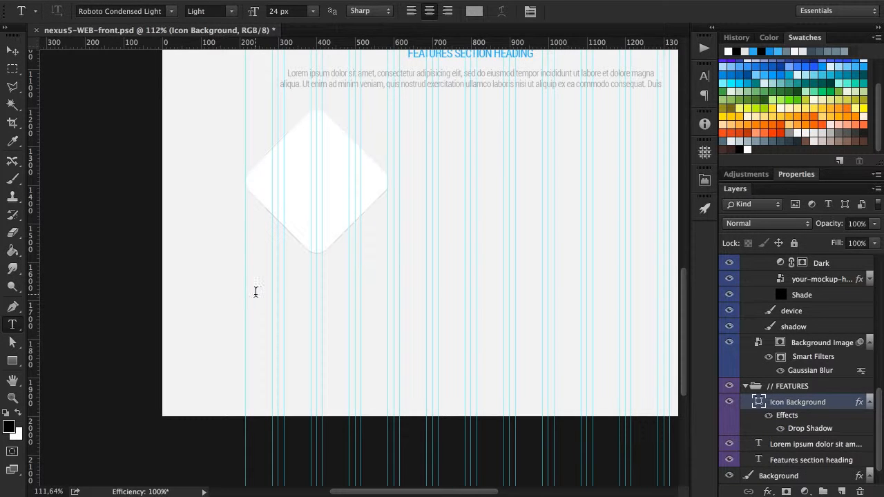
pyautogui.click(256, 292)
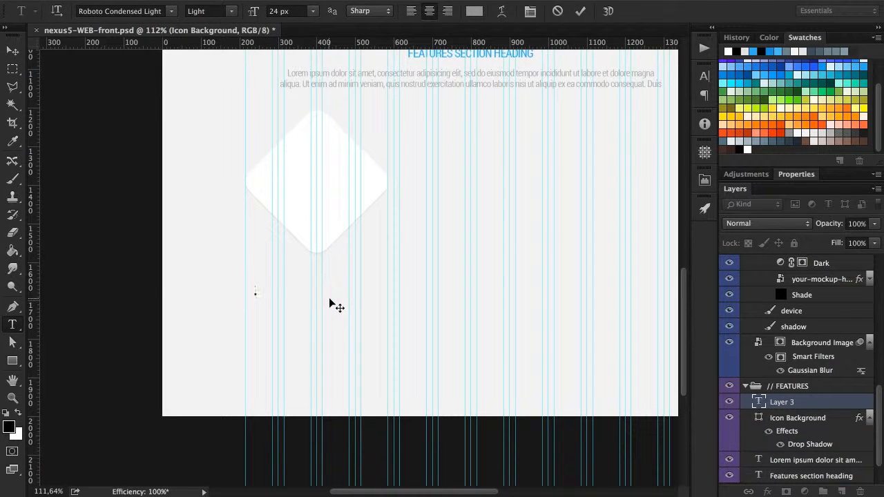
pyautogui.write('Feature heading goes here')
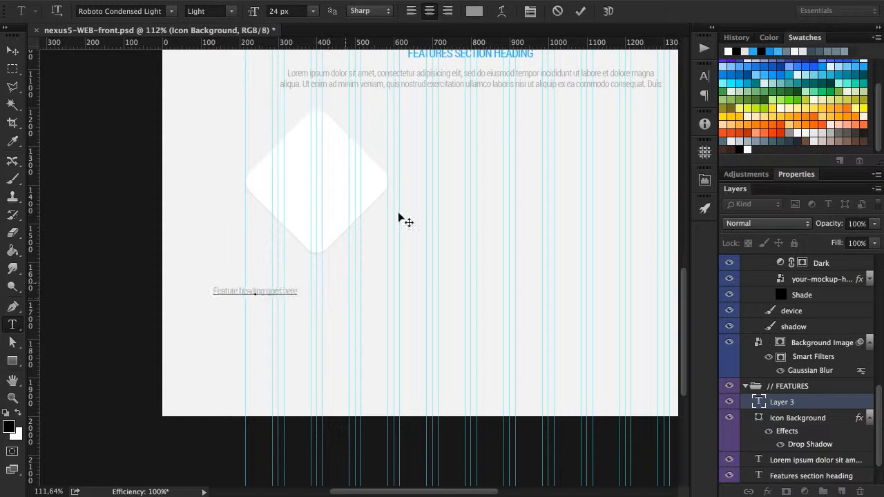
pyautogui.click(580, 11)
# Format the feature heading in Roboto Condensed Regular at 36 px with all caps.
pyautogui.click(704, 77)
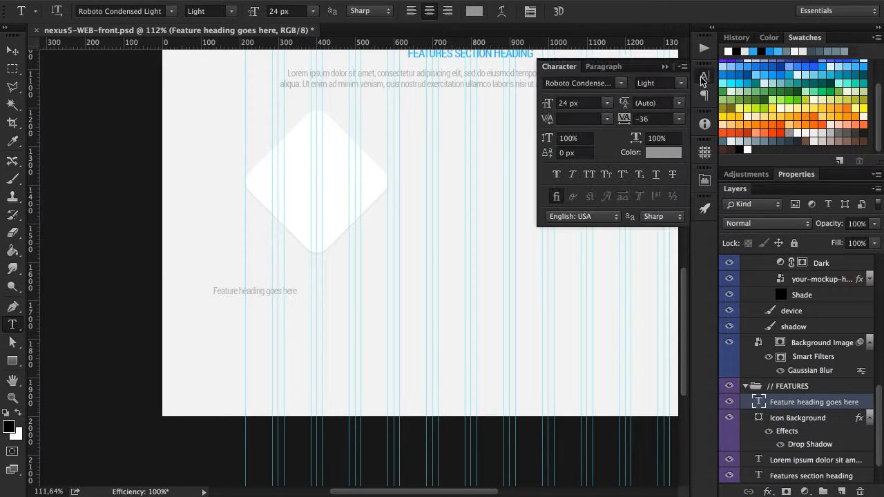
pyautogui.click(680, 84)
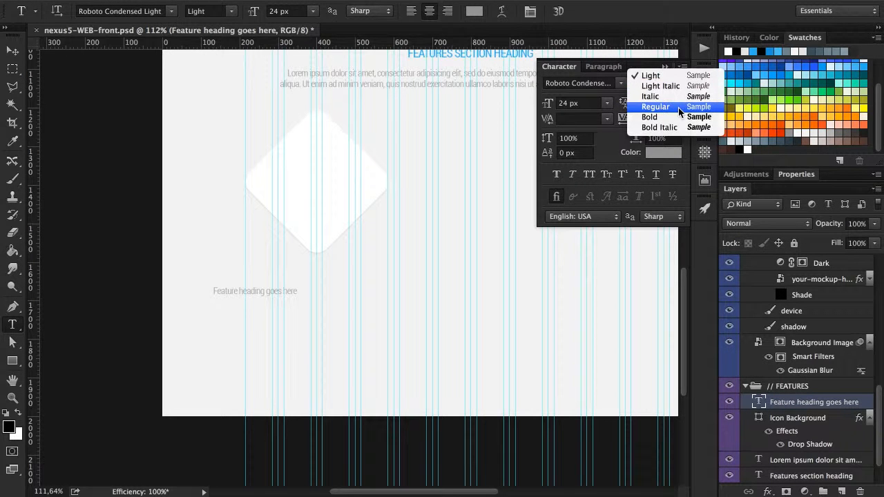
pyautogui.click(680, 108)
pyautogui.click(606, 102)
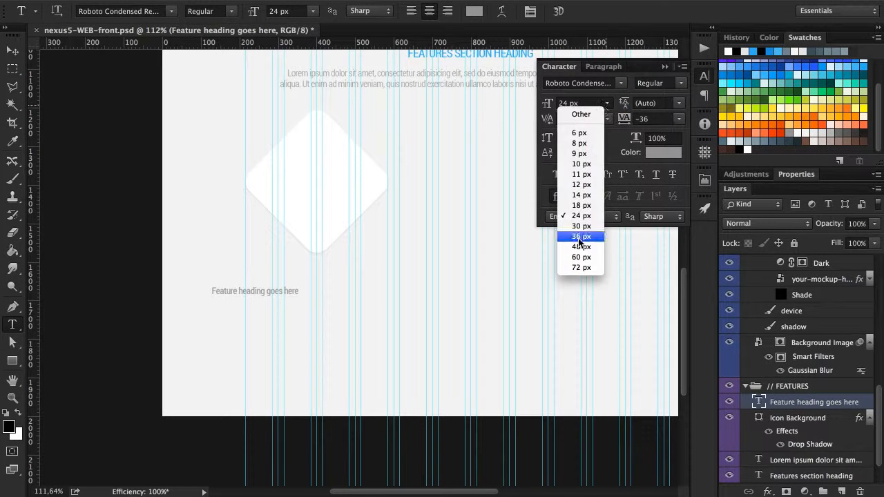
pyautogui.click(581, 237)
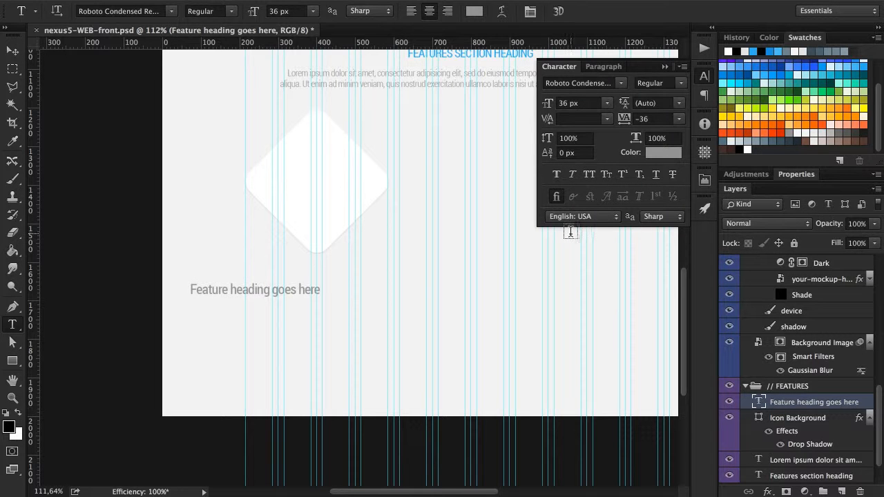
pyautogui.click(590, 174)
# Position the feature heading centrally beneath the diamond and colour it with the light blue swatch (#29b6f6).
pyautogui.press('v')
pyautogui.moveTo(259, 292); pyautogui.dragTo(320, 277)
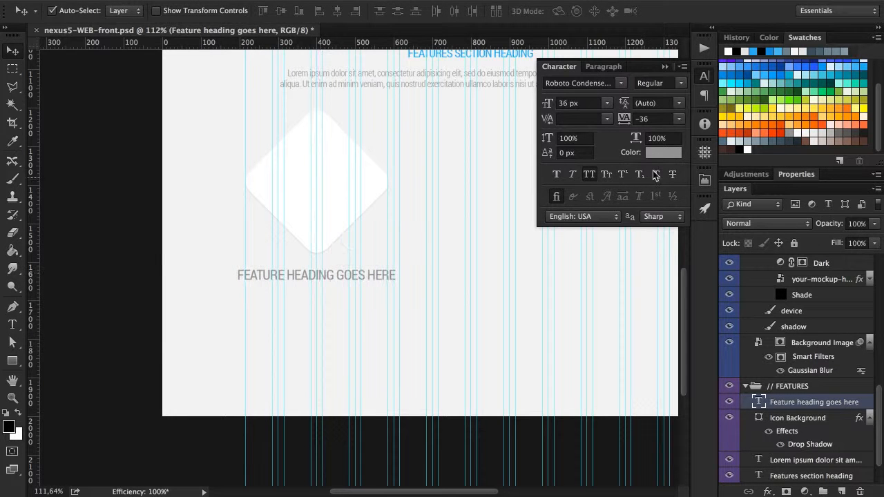
pyautogui.click(663, 153)
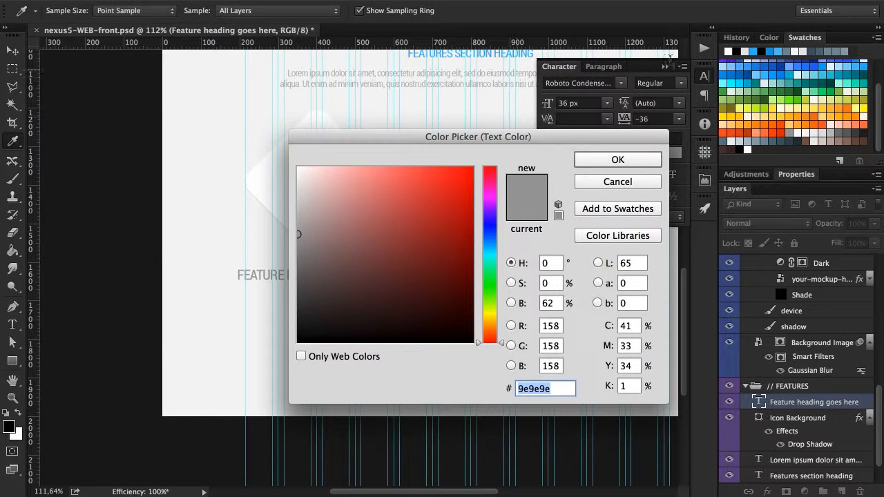
pyautogui.click(755, 53)
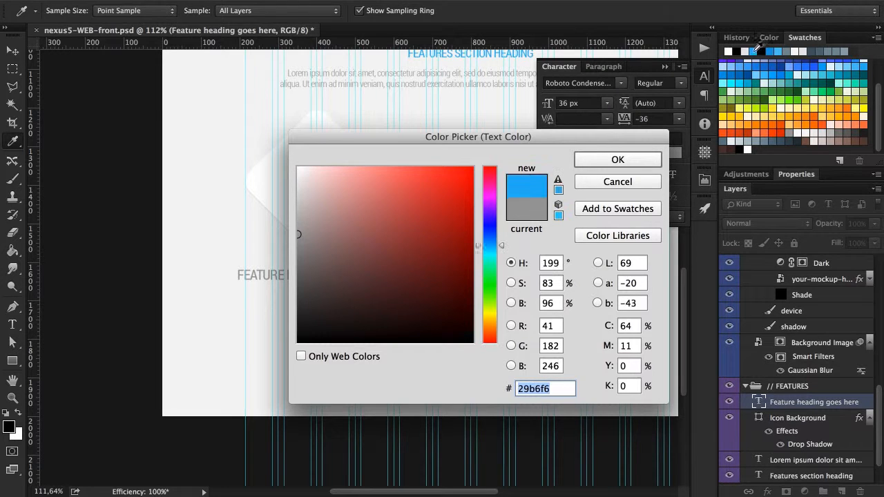
pyautogui.click(599, 160)
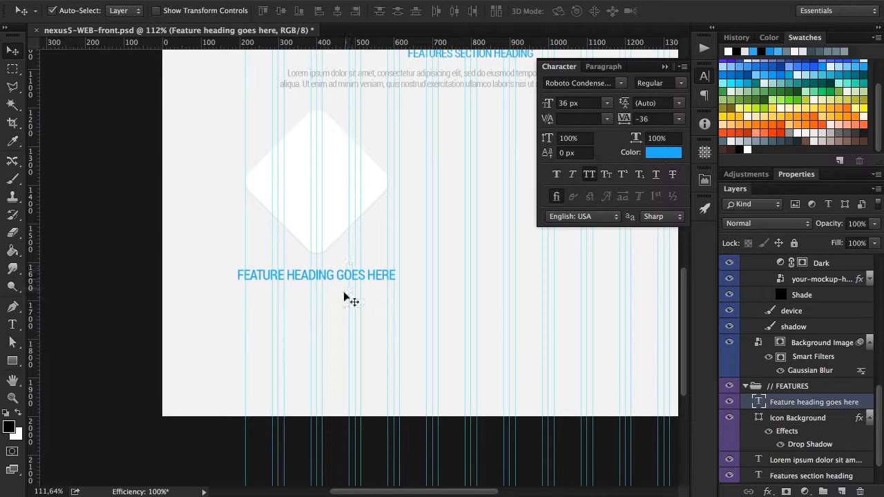
# Break the feature heading into two lines before "goes here" and recentre it beneath the diamond.
pyautogui.press('t')
pyautogui.click(339, 275)
pyautogui.press('BackSpace')
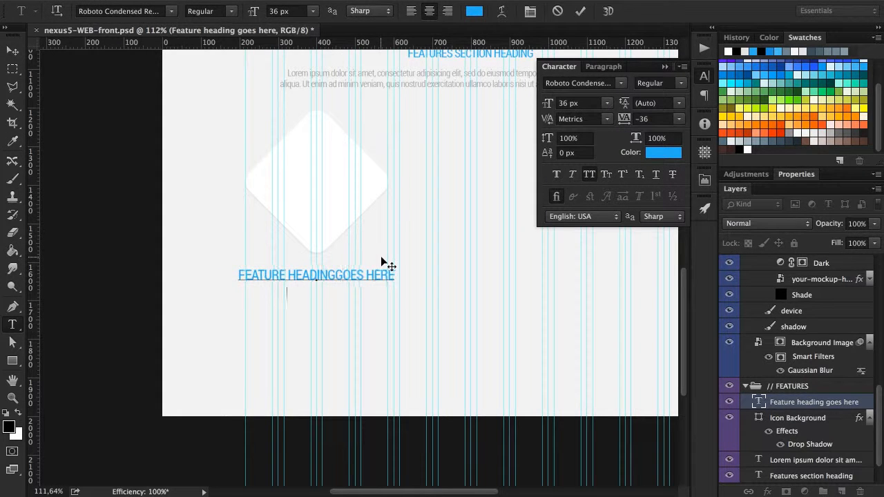
pyautogui.press('Return')
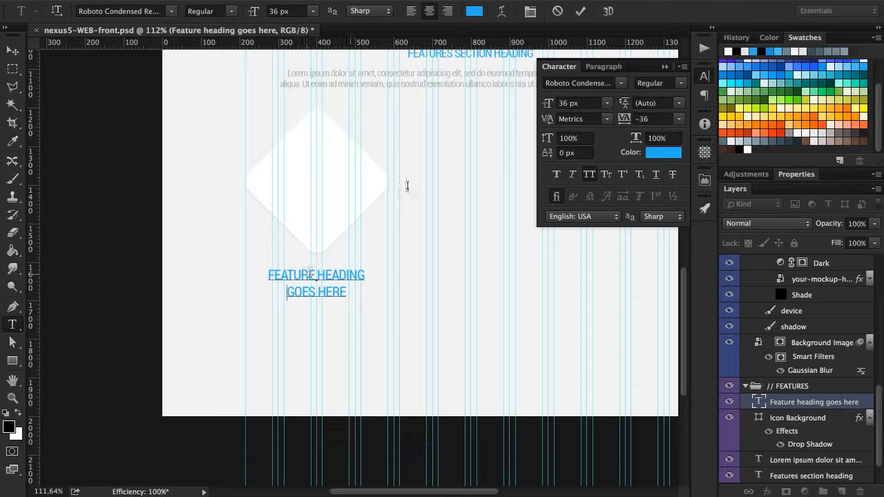
pyautogui.click(580, 11)
pyautogui.press('v')
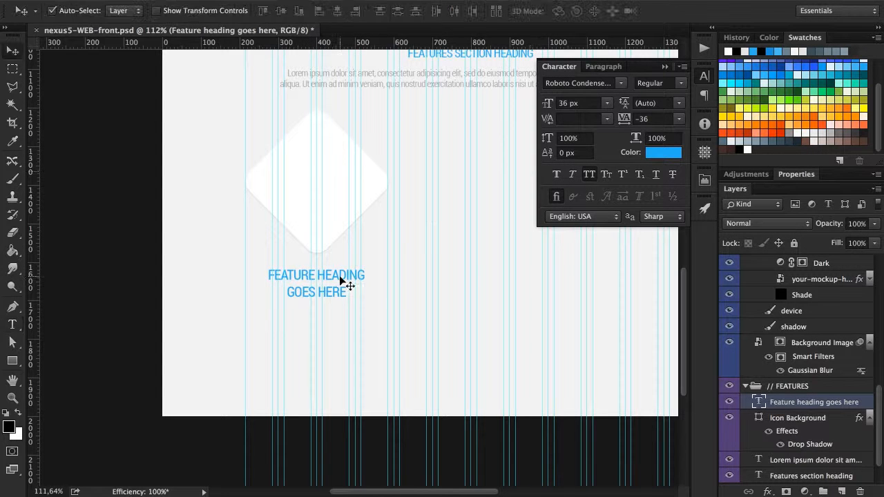
pyautogui.moveTo(349, 280); pyautogui.dragTo(352, 281)
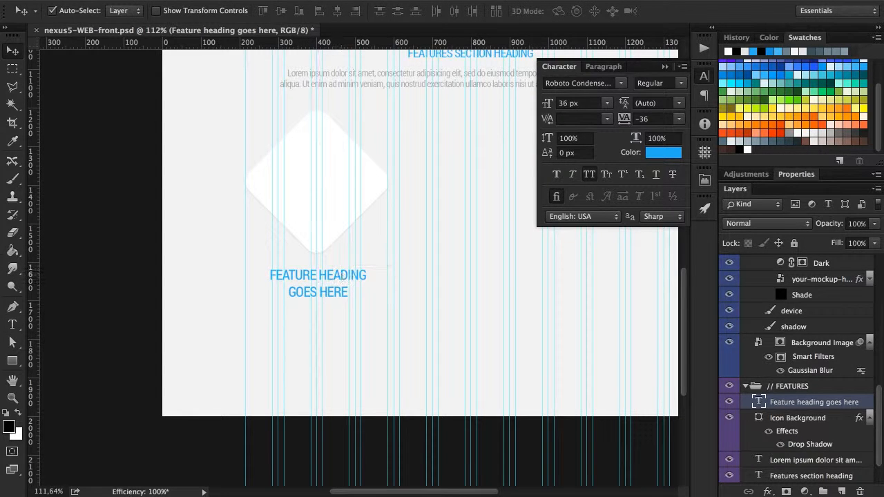
# Add a paragraph text box as wide as the diamond beneath the feature heading and fill it with Lorem Ipsum.
pyautogui.click(11, 324)
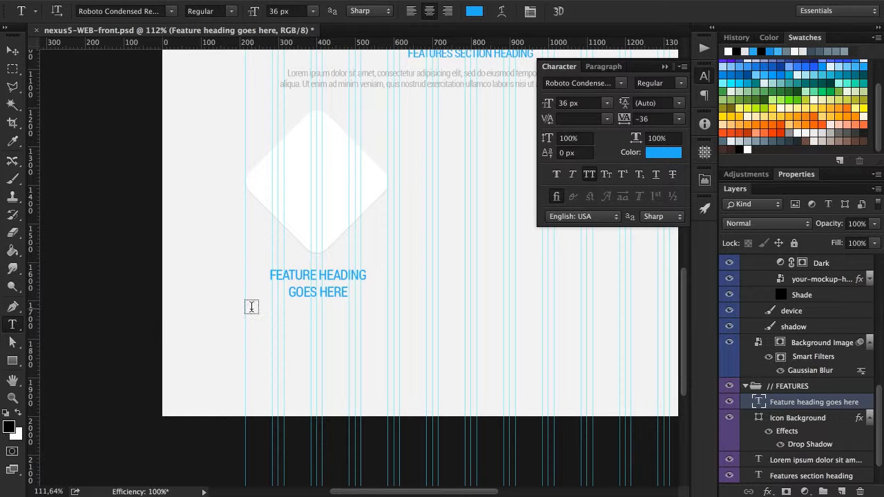
pyautogui.moveTo(247, 309); pyautogui.dragTo(387, 368)
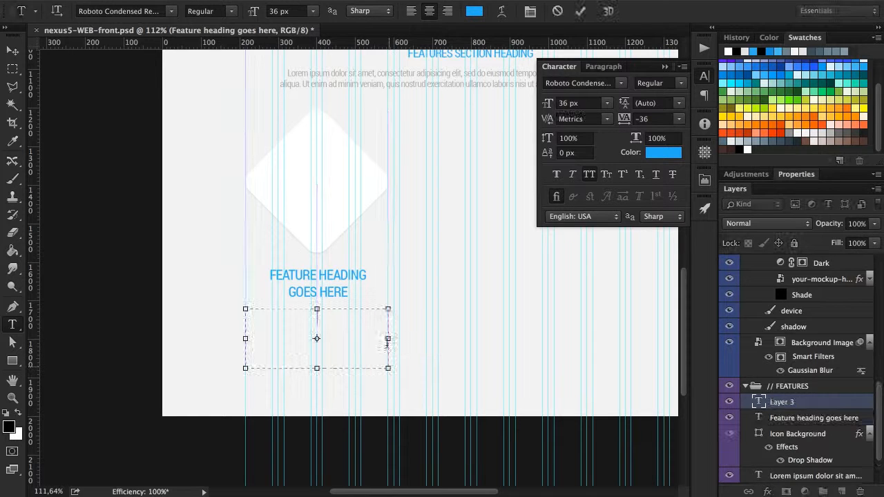
pyautogui.click(201, 0)
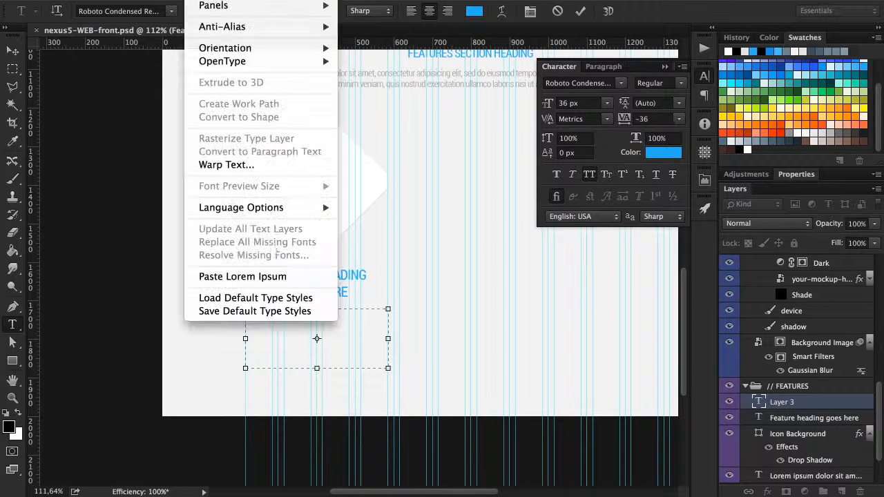
pyautogui.click(276, 276)
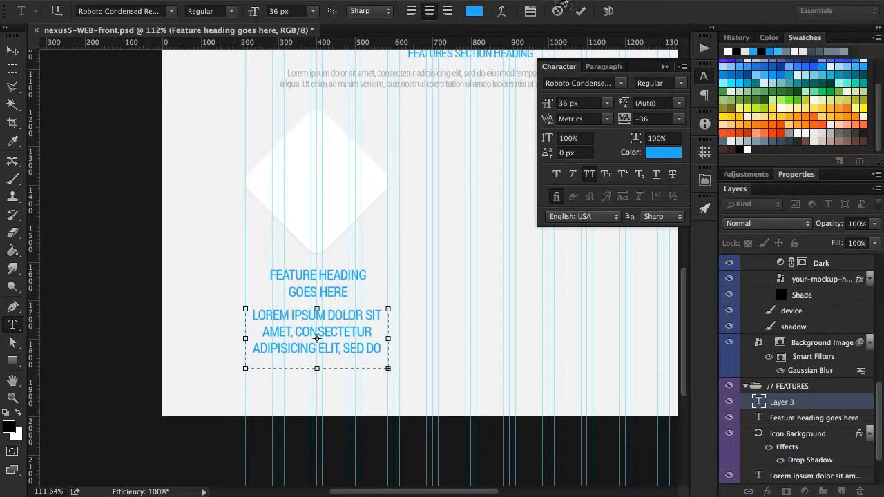
pyautogui.click(580, 11)
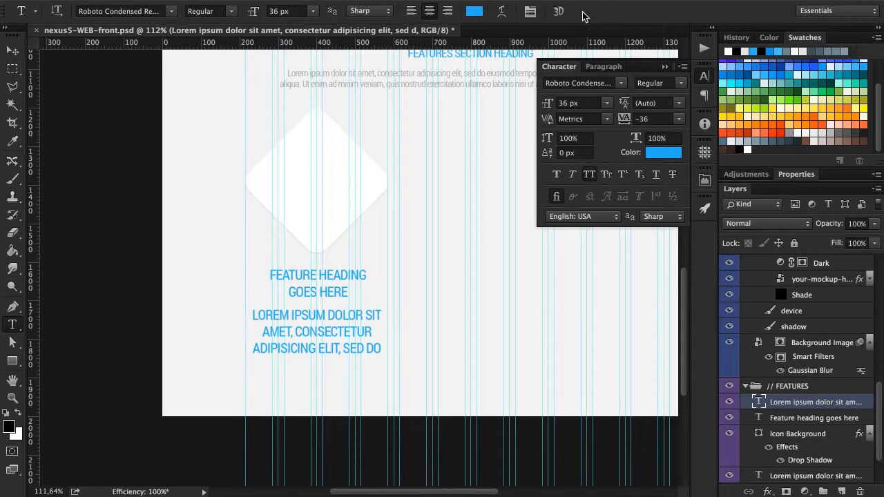
# Turn off all caps for the feature paragraph and set it to 30 px in the Light style.
pyautogui.click(589, 174)
pyautogui.click(606, 103)
pyautogui.click(590, 225)
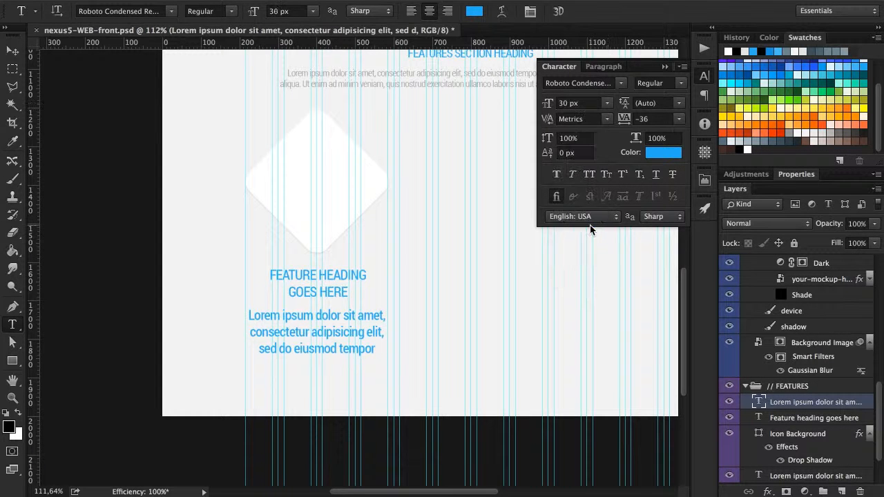
pyautogui.click(663, 83)
pyautogui.click(653, 76)
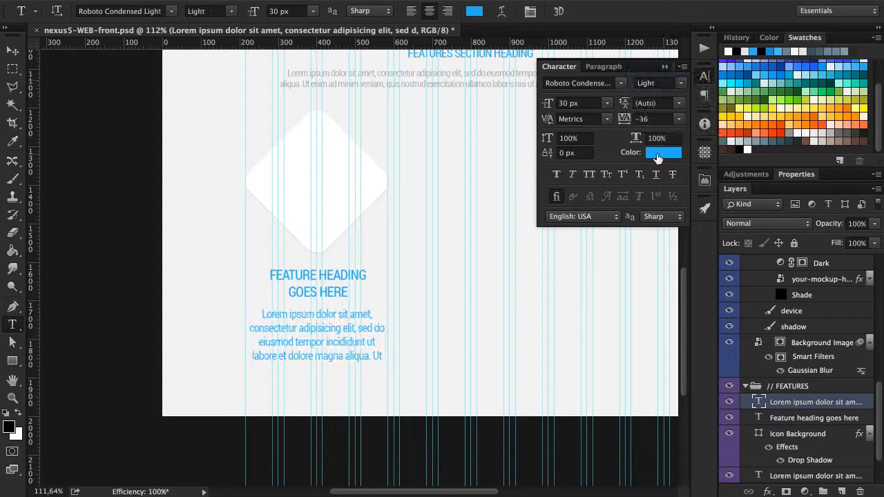
# Change the feature paragraph's text colour to grey #9e9e9e.
pyautogui.click(661, 152)
pyautogui.moveTo(561, 141); pyautogui.dragTo(638, 153)
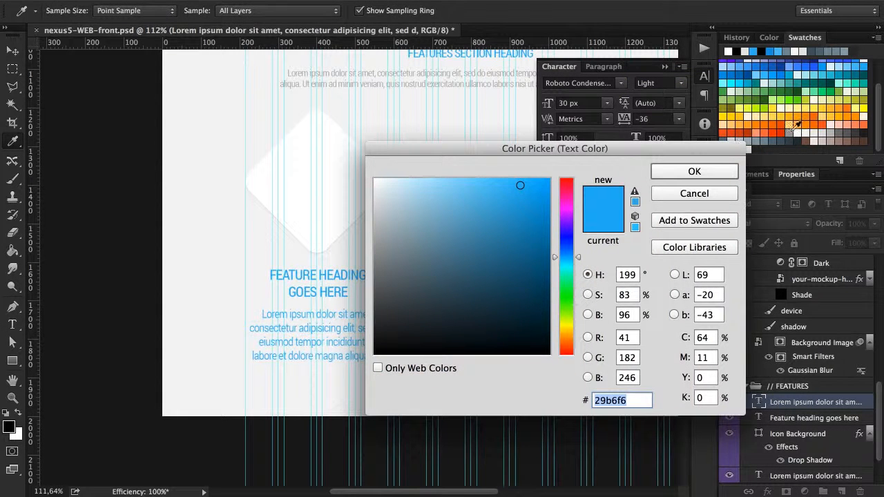
pyautogui.write('9e9e9e')
pyautogui.click(676, 174)
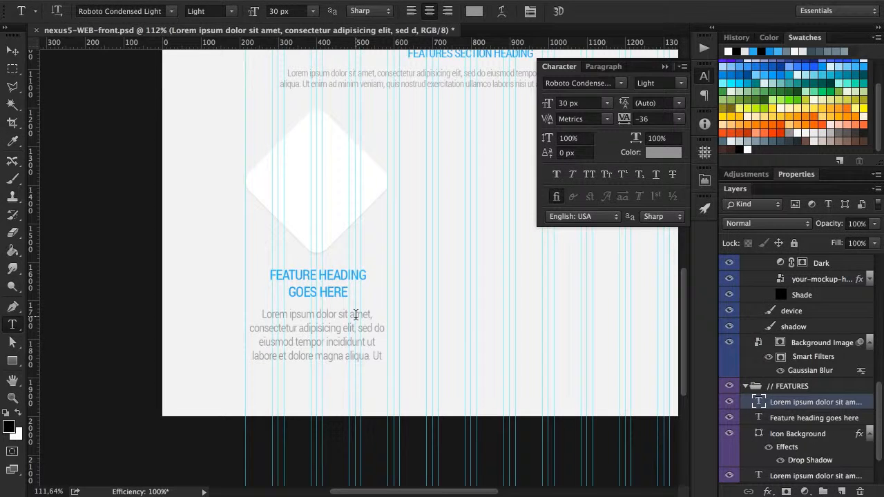
# Space the feature heading from the diamond by moving it up to the lower tip and nudging it down 20 px.
pyautogui.press('v')
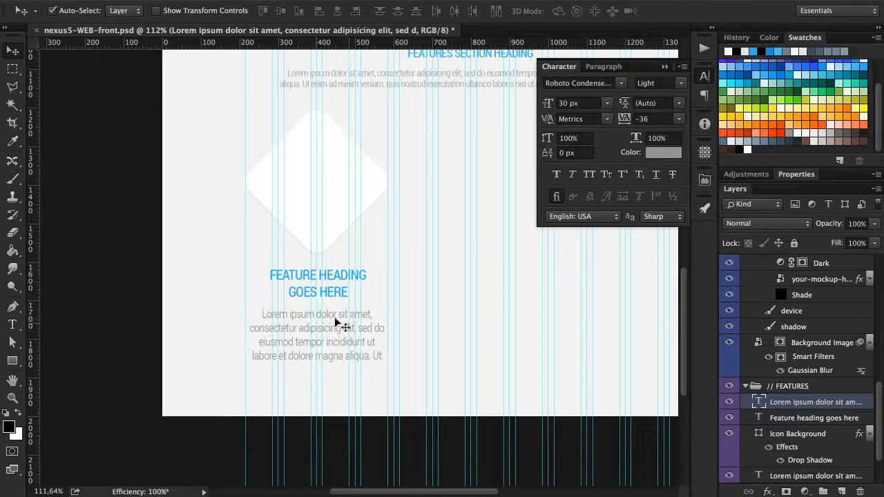
pyautogui.scroll(3, 320, 261)
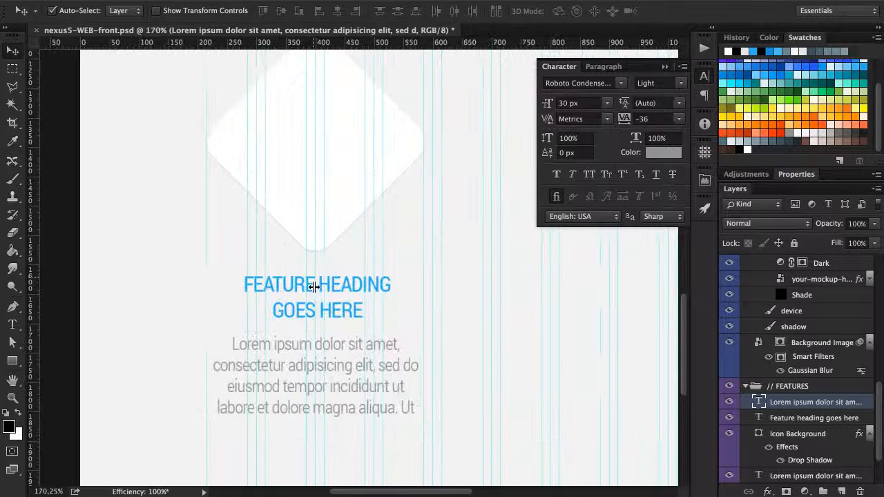
pyautogui.click(366, 285)
pyautogui.moveTo(348, 290); pyautogui.dragTo(406, 239)
pyautogui.press('Down')
pyautogui.press('Down')
pyautogui.press('Down')
pyautogui.press('Down')
pyautogui.press('Down')
pyautogui.press('Down')
pyautogui.press('Down')
pyautogui.press('Down')
pyautogui.press('Down')
pyautogui.press('Down')
pyautogui.press('Down')
pyautogui.press('Down')
pyautogui.press('Down')
pyautogui.press('Down')
pyautogui.press('Down')
pyautogui.press('Down')
pyautogui.press('Down')
pyautogui.press('Down')
pyautogui.press('Down')
pyautogui.press('Down')
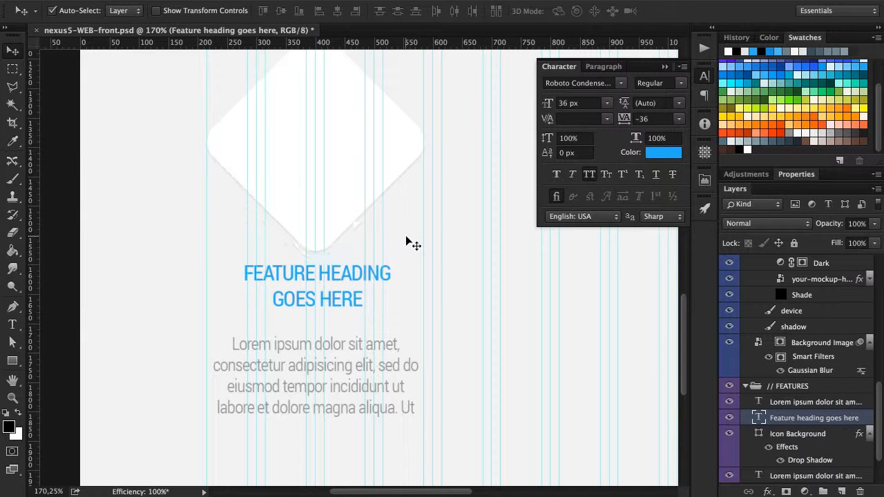
# Tighten the paragraph's spacing by moving it up against the feature heading and nudging it down 10 px.
pyautogui.click(362, 353)
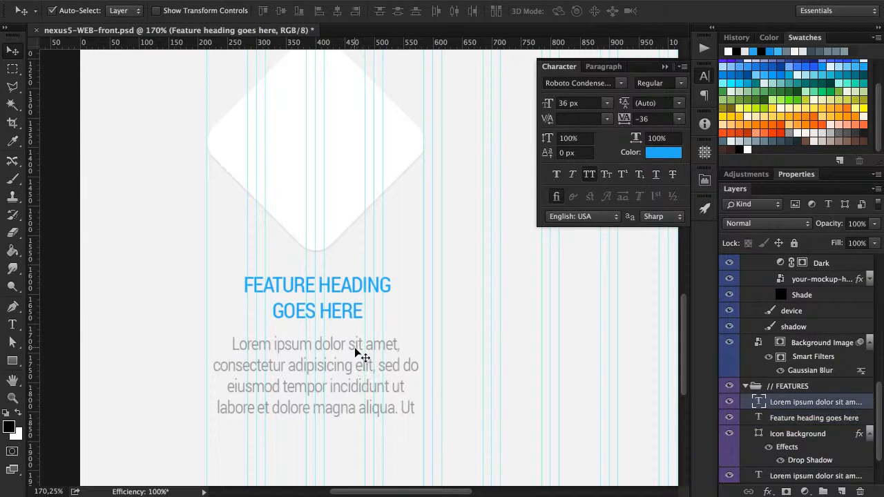
pyautogui.moveTo(349, 347); pyautogui.dragTo(349, 328)
pyautogui.press('Down')
pyautogui.press('Down')
pyautogui.press('Down')
pyautogui.press('Down')
pyautogui.press('Down')
pyautogui.press('Down')
pyautogui.press('Down')
pyautogui.press('Down')
pyautogui.press('Down')
pyautogui.press('Down')
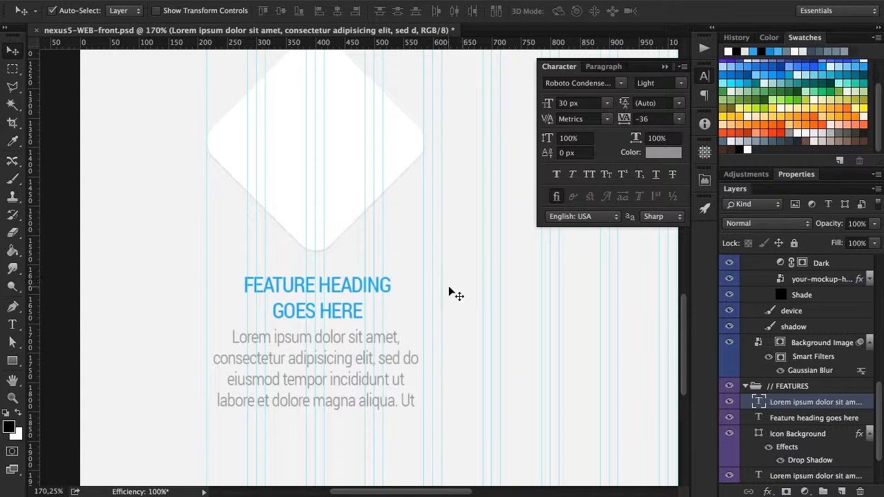
# Group the feature paragraph, feature heading and Icon Background layers and name the group "Feature".
pyautogui.scroll(-5, 345, 296)
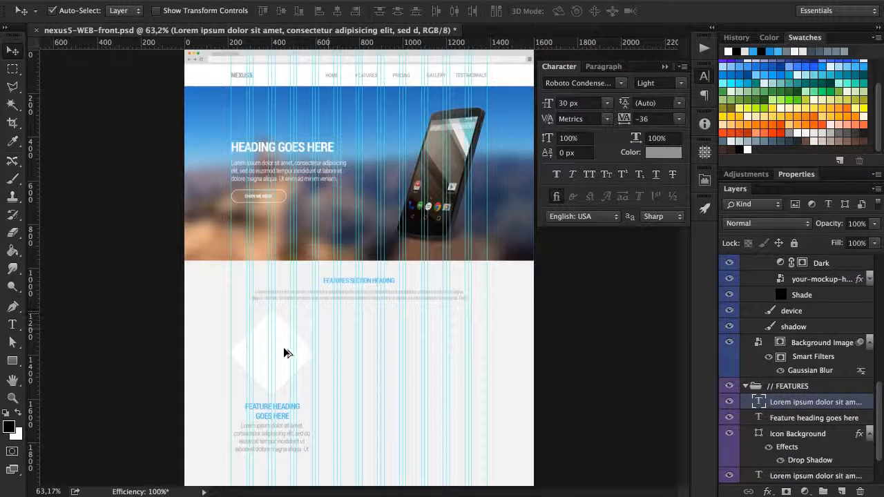
pyautogui.scroll(5, 285, 353)
pyautogui.scroll(-3, 811, 359)
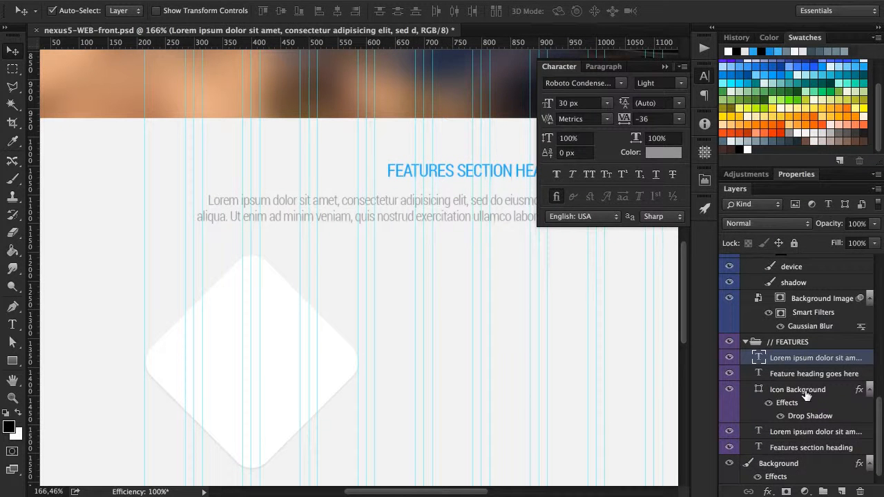
pyautogui.keyDown('shift'); pyautogui.click(811, 390); pyautogui.keyUp('shift')
pyautogui.hotkey('ctrl', 'g')
pyautogui.doubleClick(791, 401)
pyautogui.write('Feature')
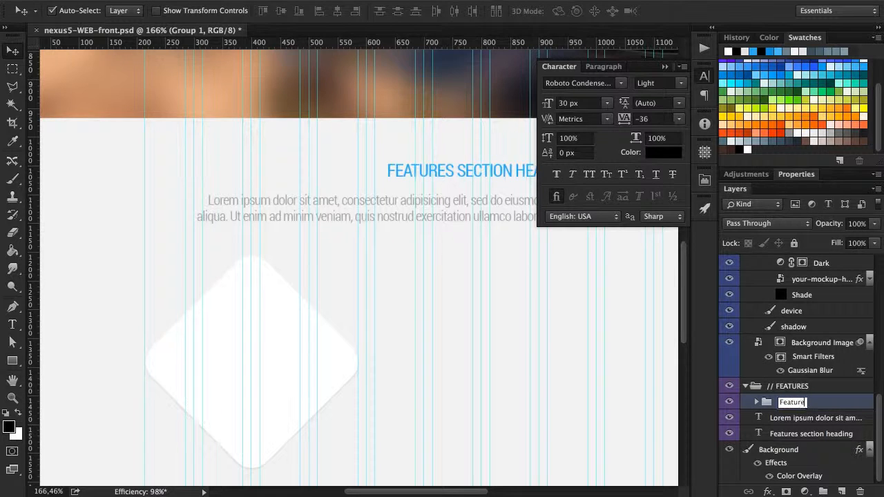
pyautogui.press('Return')
# Align the diamond, feature heading and paragraph to each other by their horizontal centres and deselect them.
pyautogui.scroll(-5, 359, 304)
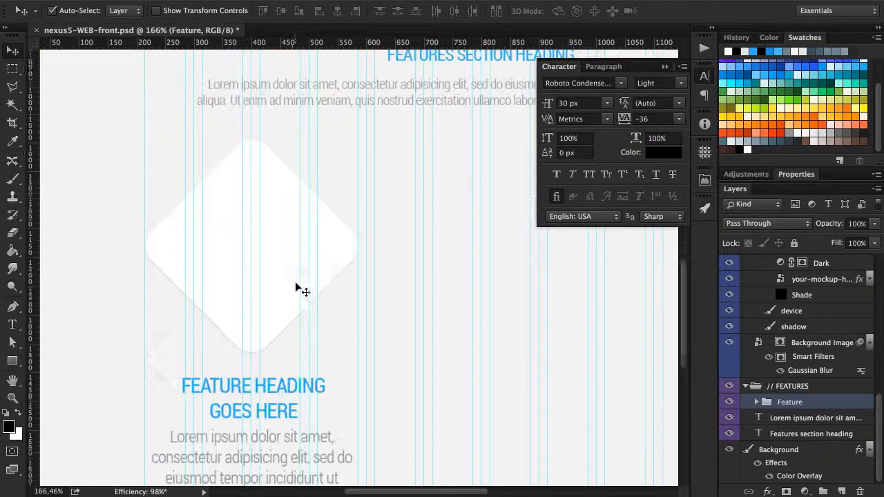
pyautogui.click(288, 235)
pyautogui.keyDown('shift'); pyautogui.click(280, 386); pyautogui.keyUp('shift')
pyautogui.scroll(-3, 281, 372)
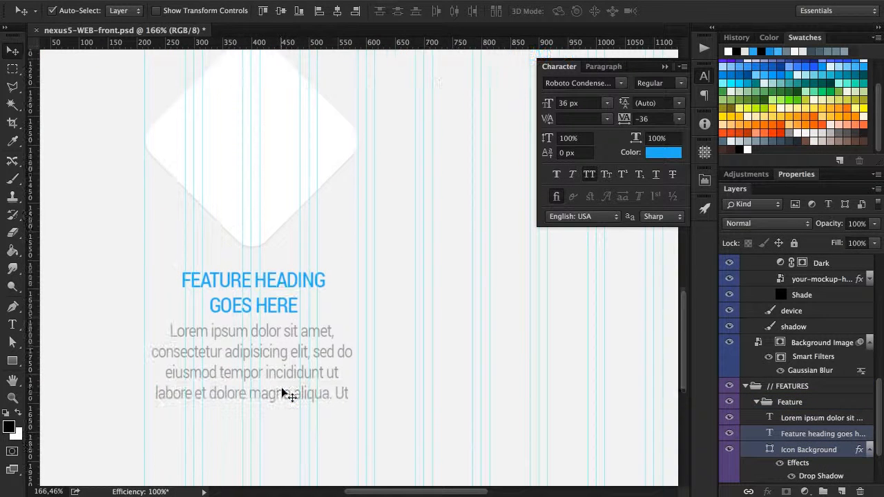
pyautogui.keyDown('shift'); pyautogui.click(271, 336); pyautogui.keyUp('shift')
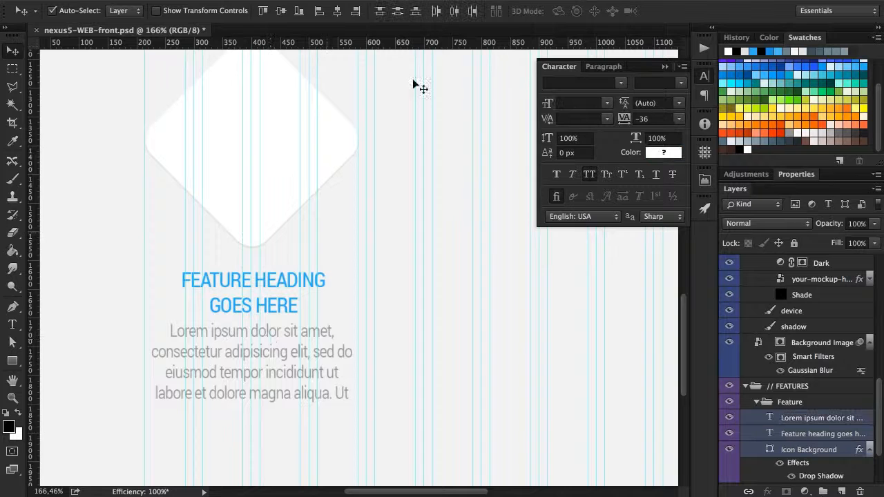
pyautogui.click(338, 11)
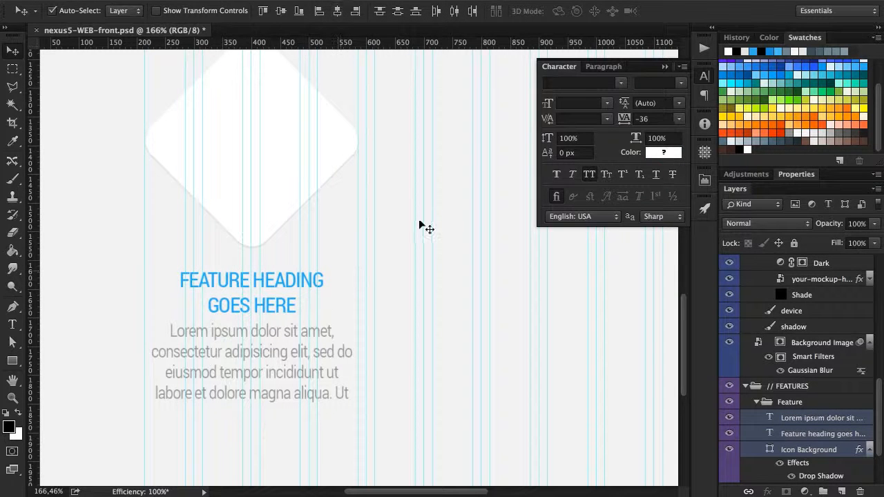
pyautogui.click(399, 223)
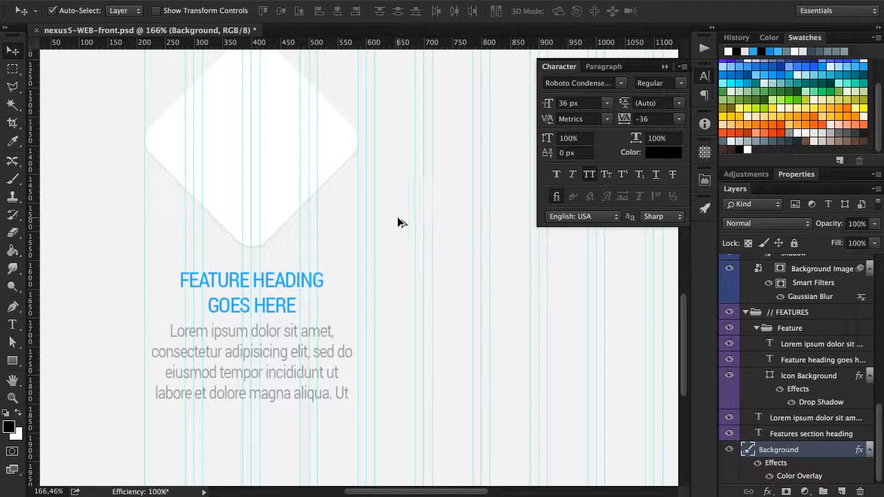
pyautogui.scroll(-3, 398, 220)
pyautogui.hscroll(3, 424, 199)
pyautogui.scroll(2, 410, 198)
pyautogui.hscroll(-1, 410, 198)
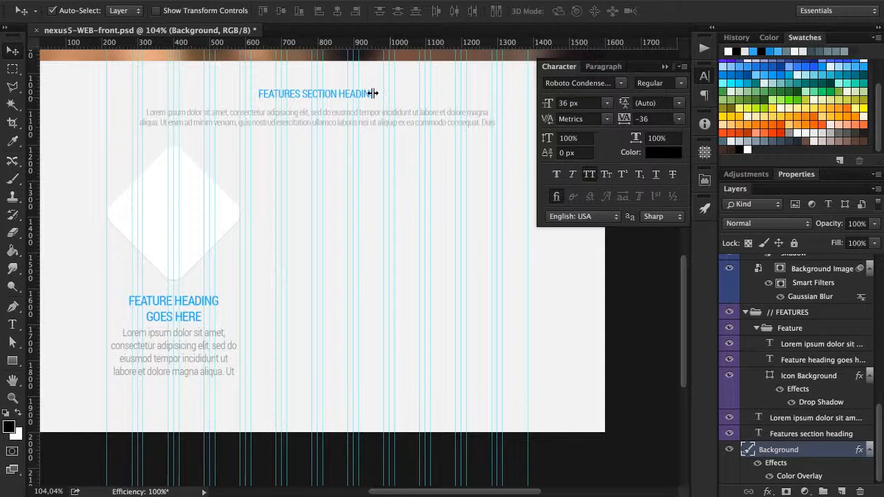